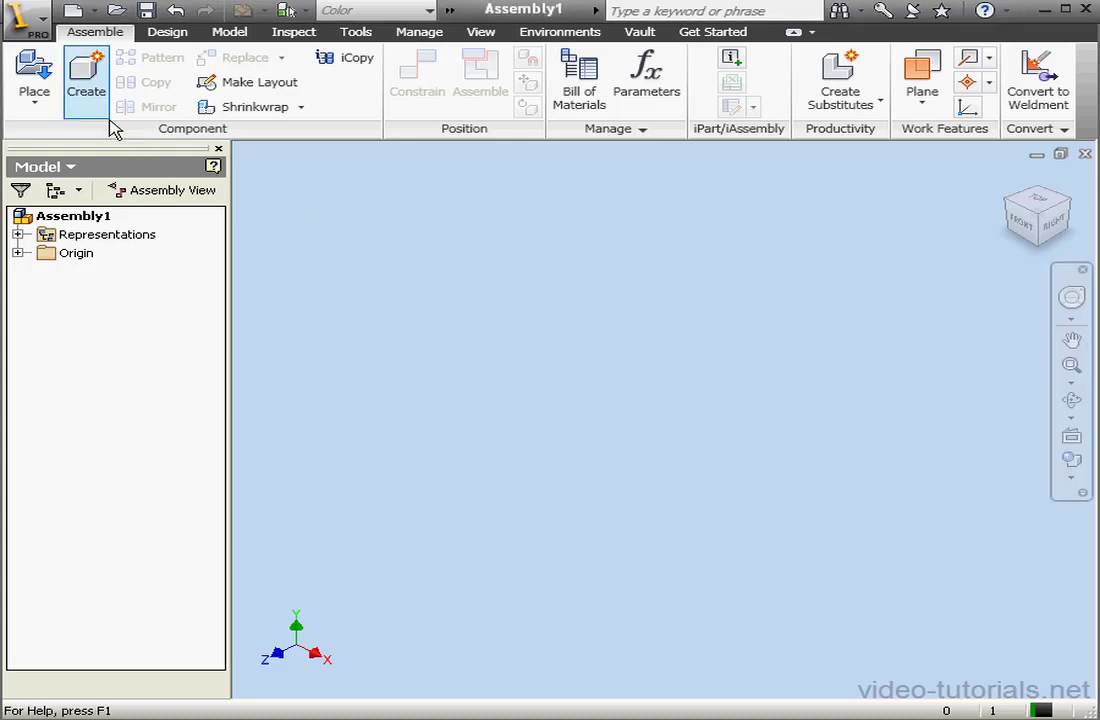
# - Place Part1, Part2 and Part3 from folder 07 into the assembly as three plates
pyautogui.click(44, 84)
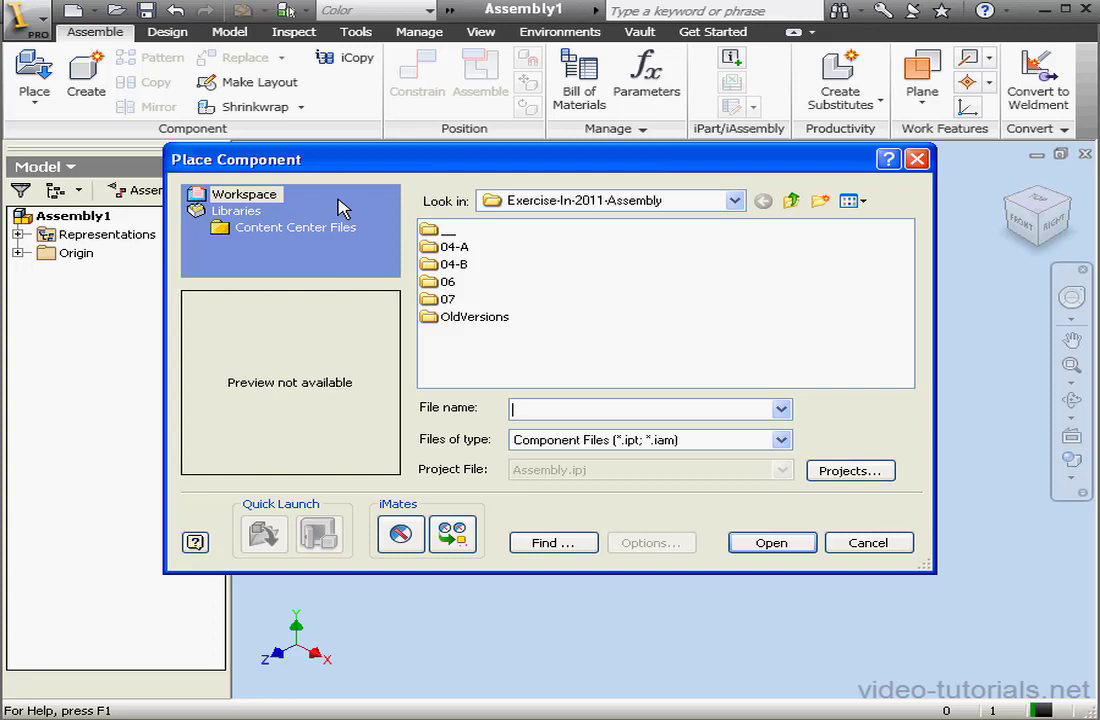
pyautogui.doubleClick(445, 300)
pyautogui.moveTo(522, 292); pyautogui.dragTo(466, 248)
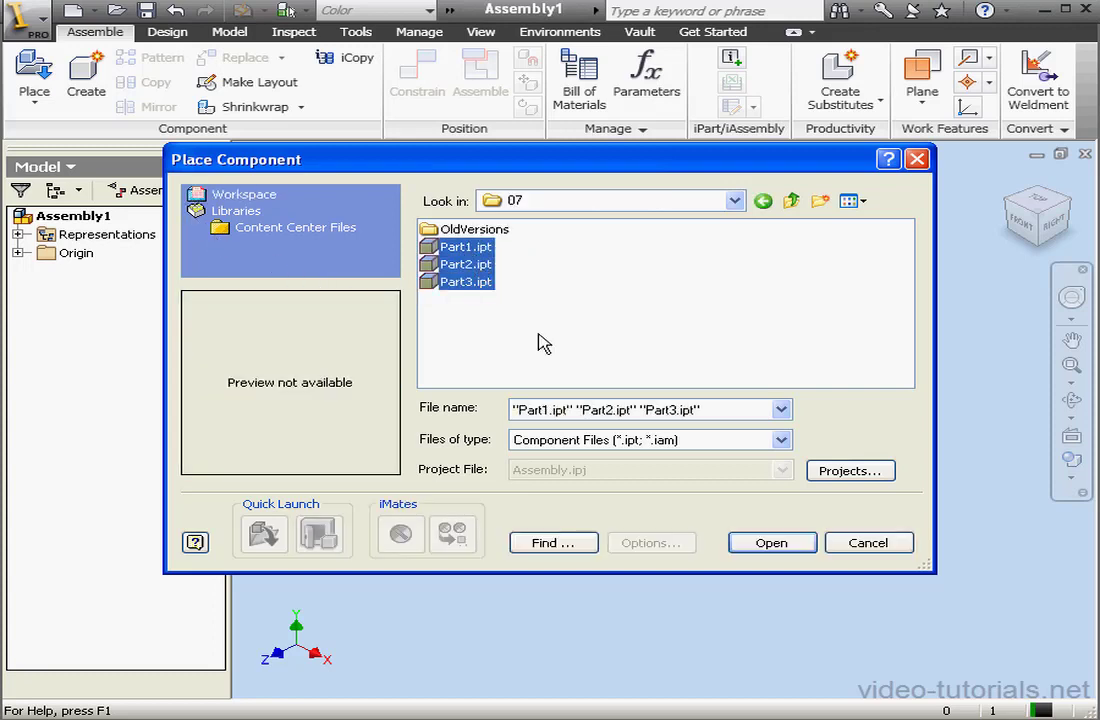
pyautogui.click(776, 545)
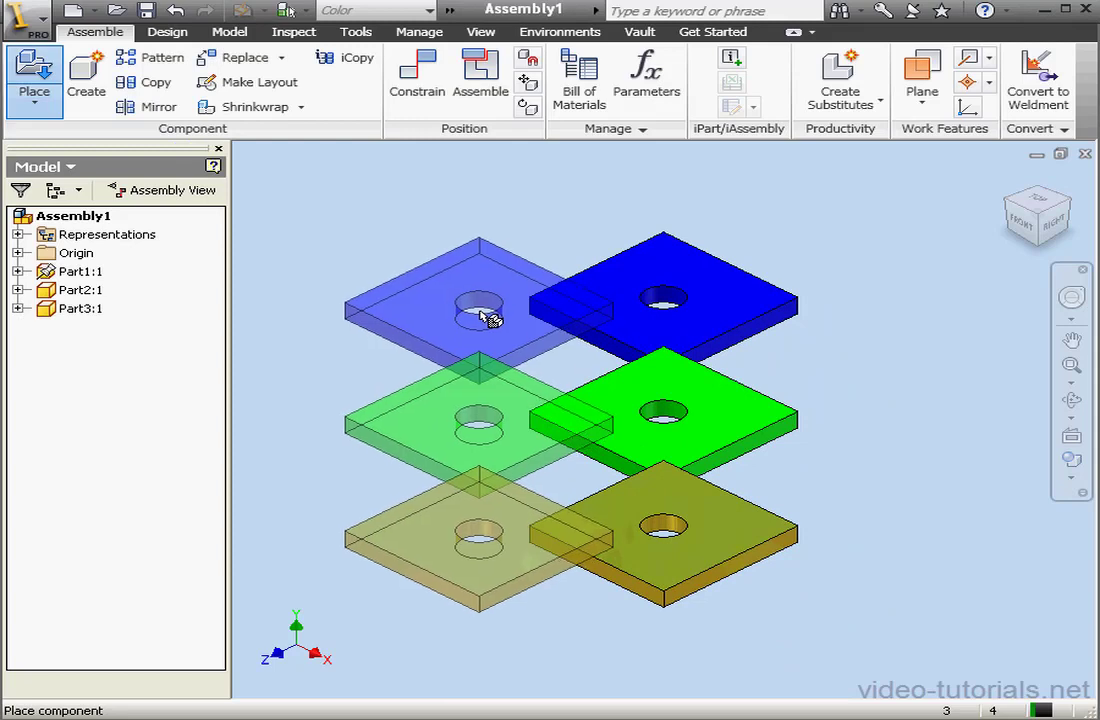
pyautogui.rightClick(487, 316)
pyautogui.click(516, 324)
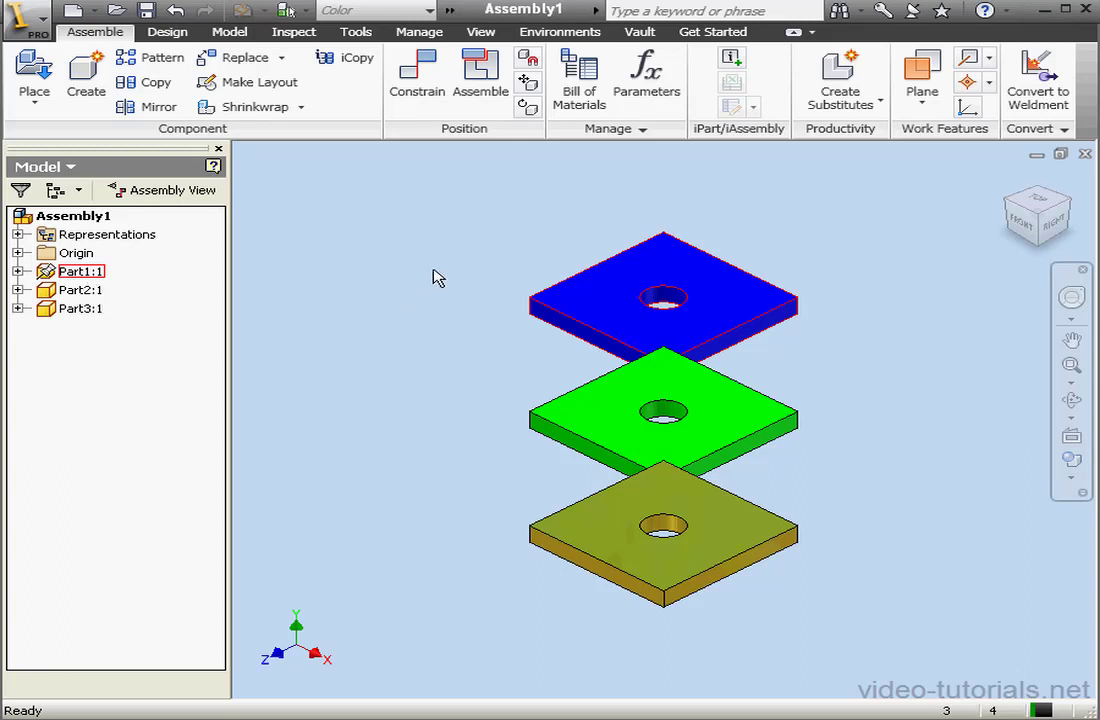
# - Mate two edges of the green plate flush with the blue plate's edges
pyautogui.click(425, 78)
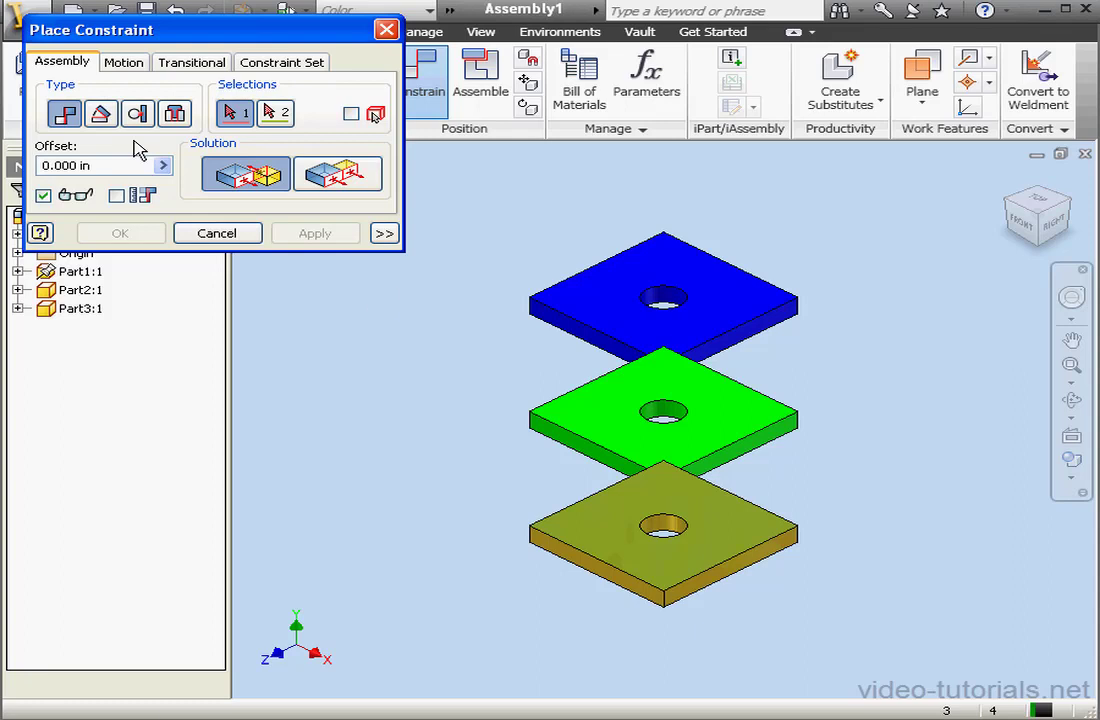
pyautogui.click(588, 325)
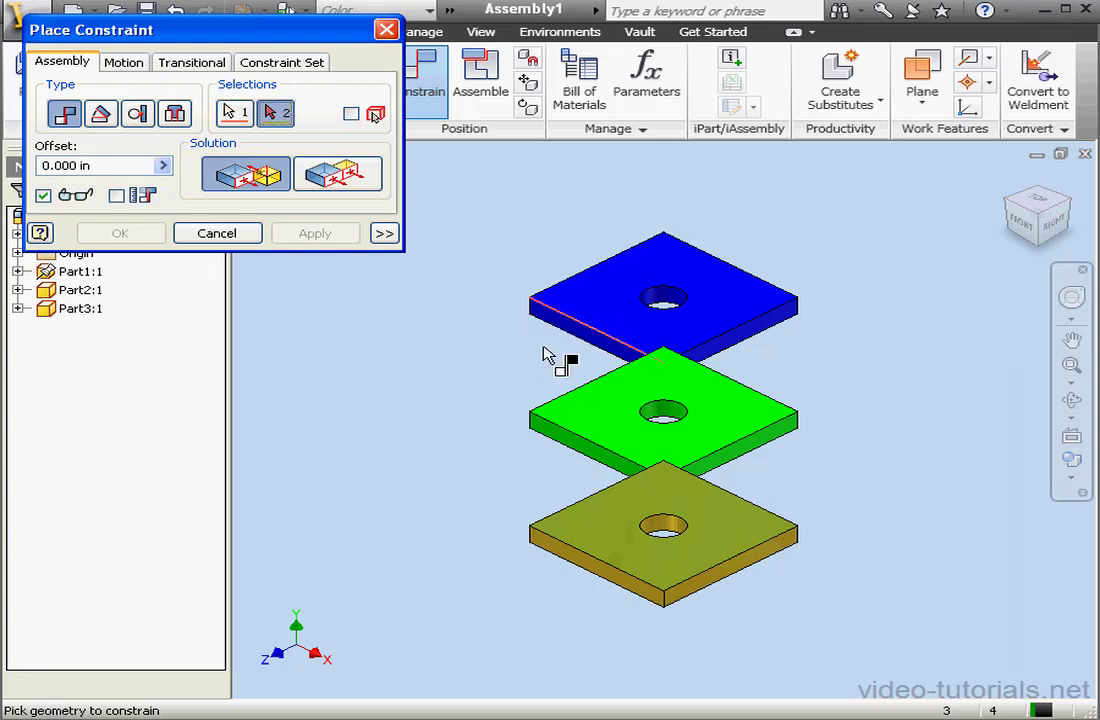
pyautogui.click(556, 442)
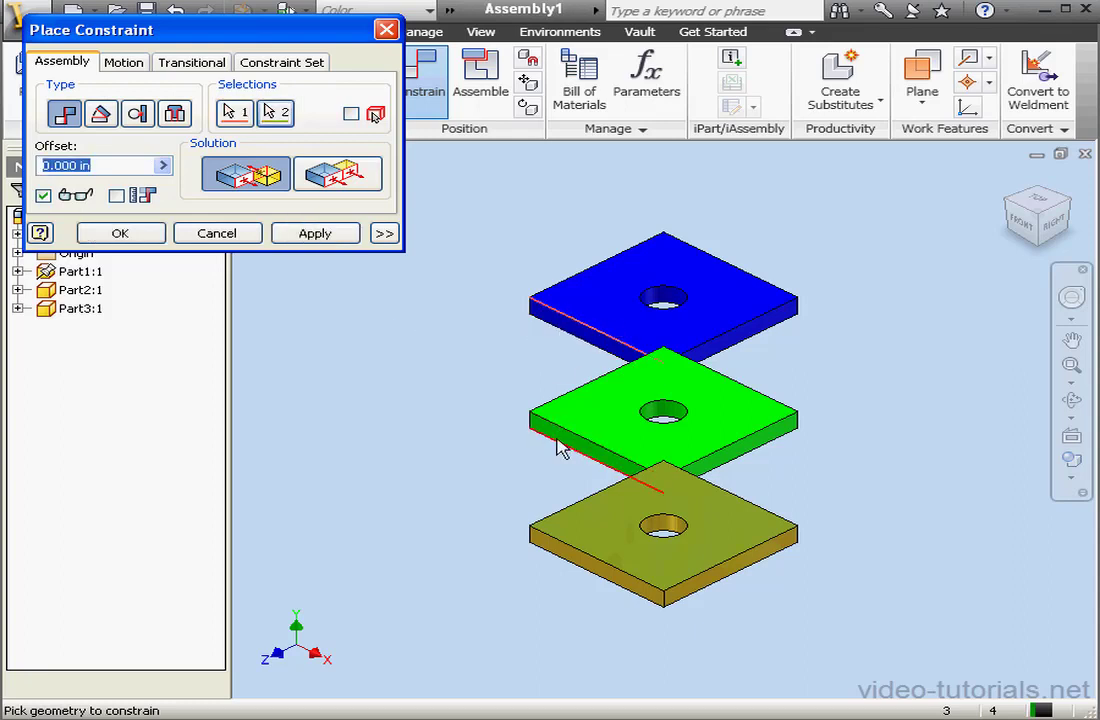
pyautogui.click(316, 236)
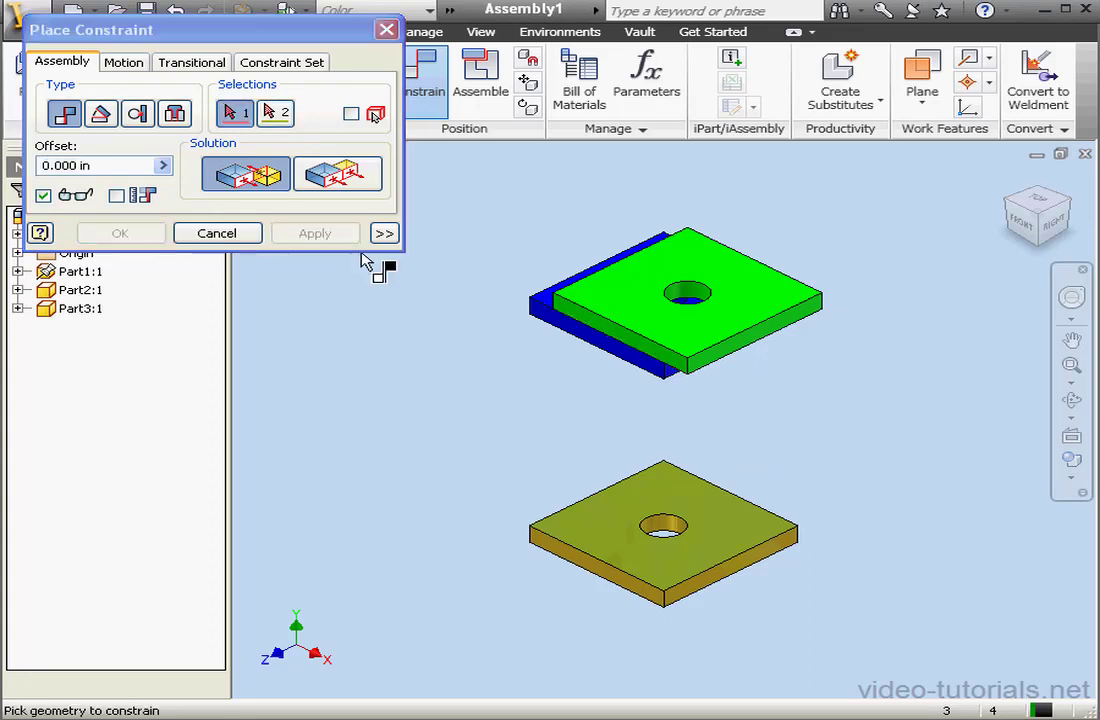
pyautogui.click(729, 355)
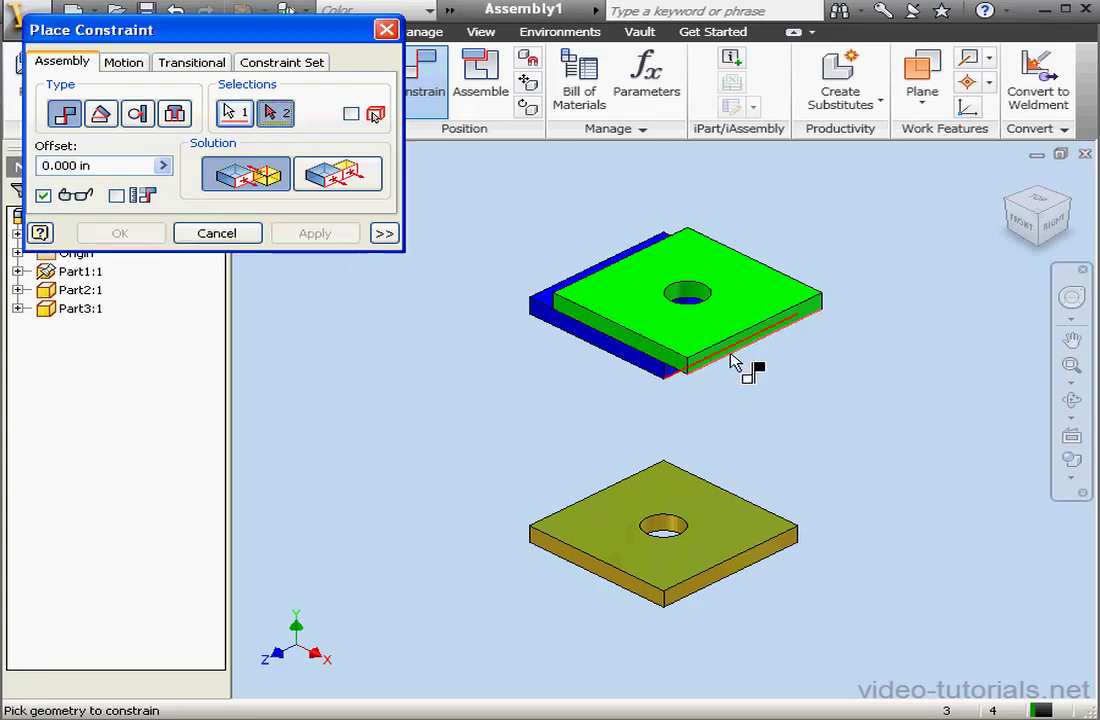
pyautogui.click(681, 373)
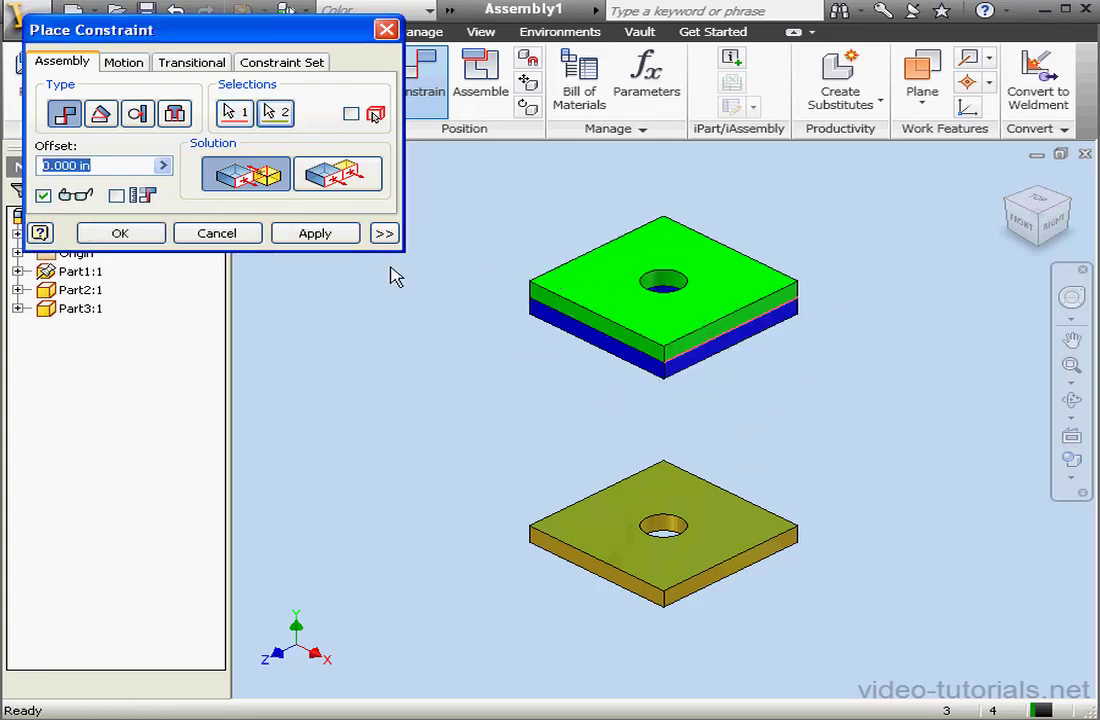
pyautogui.click(350, 237)
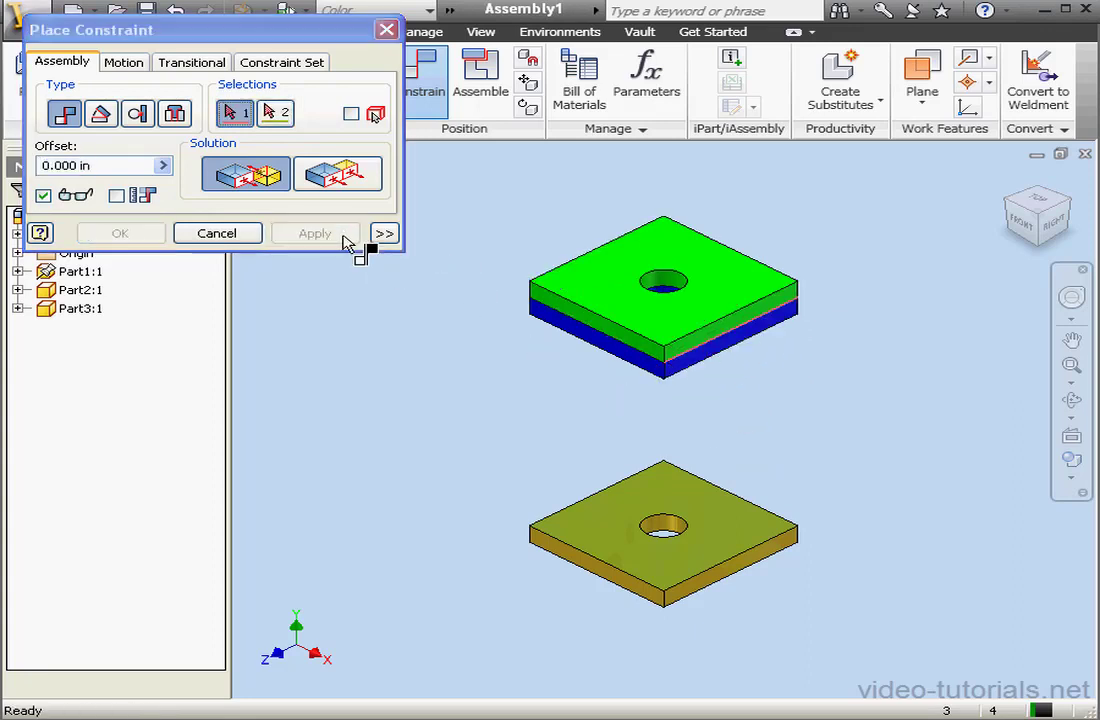
# - Mate the olive plate's edges flush with the green plate, then return to the home view
pyautogui.click(612, 595)
pyautogui.click(617, 333)
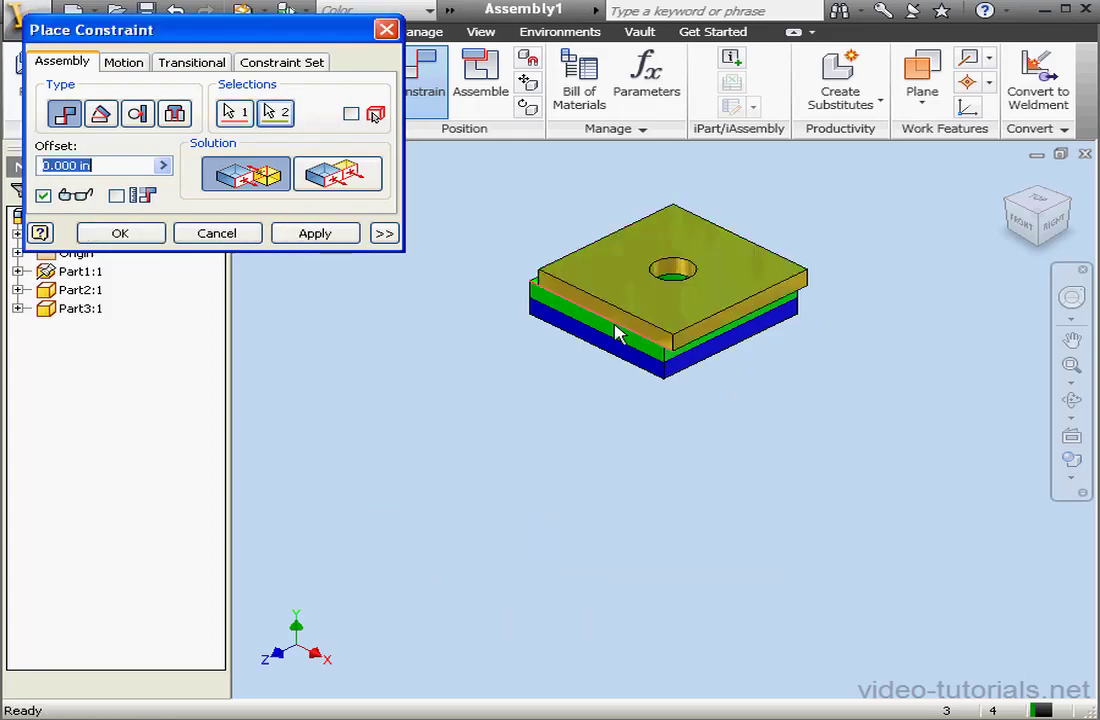
pyautogui.click(335, 239)
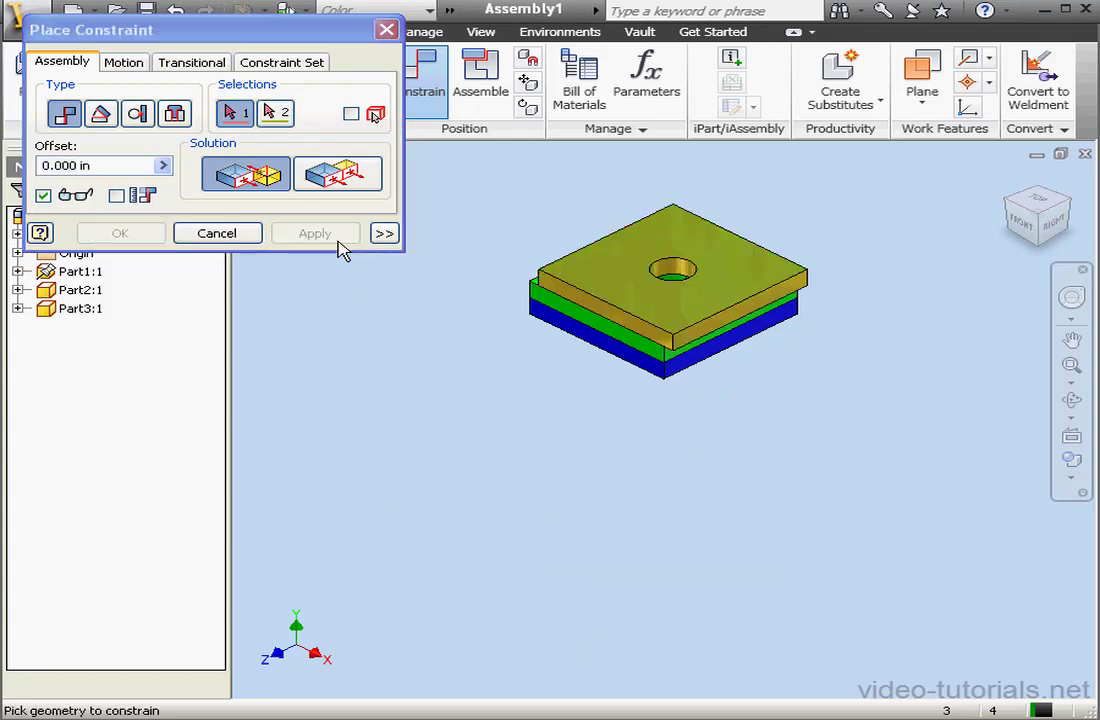
pyautogui.click(714, 342)
pyautogui.click(698, 342)
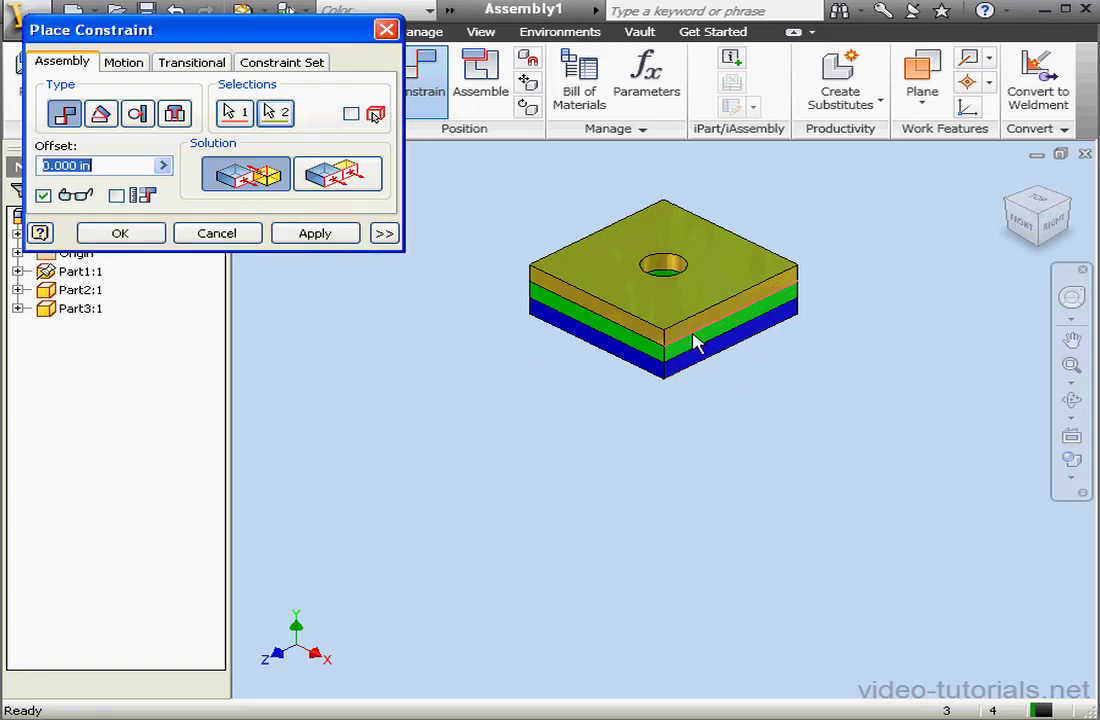
pyautogui.click(322, 237)
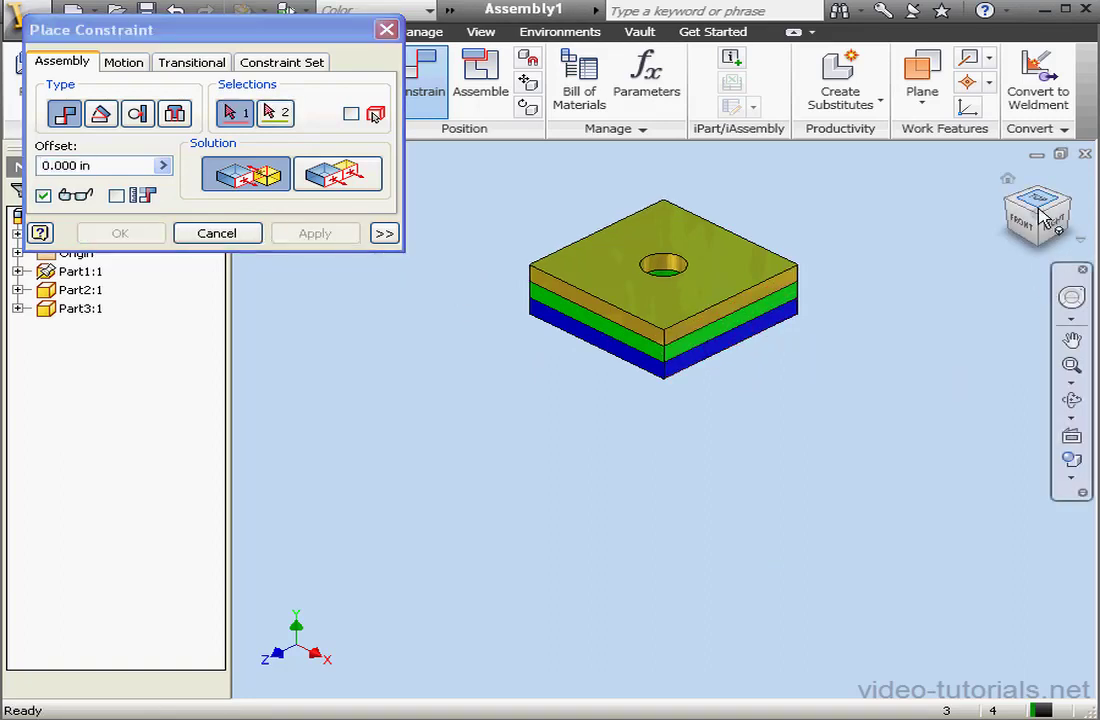
pyautogui.click(1007, 180)
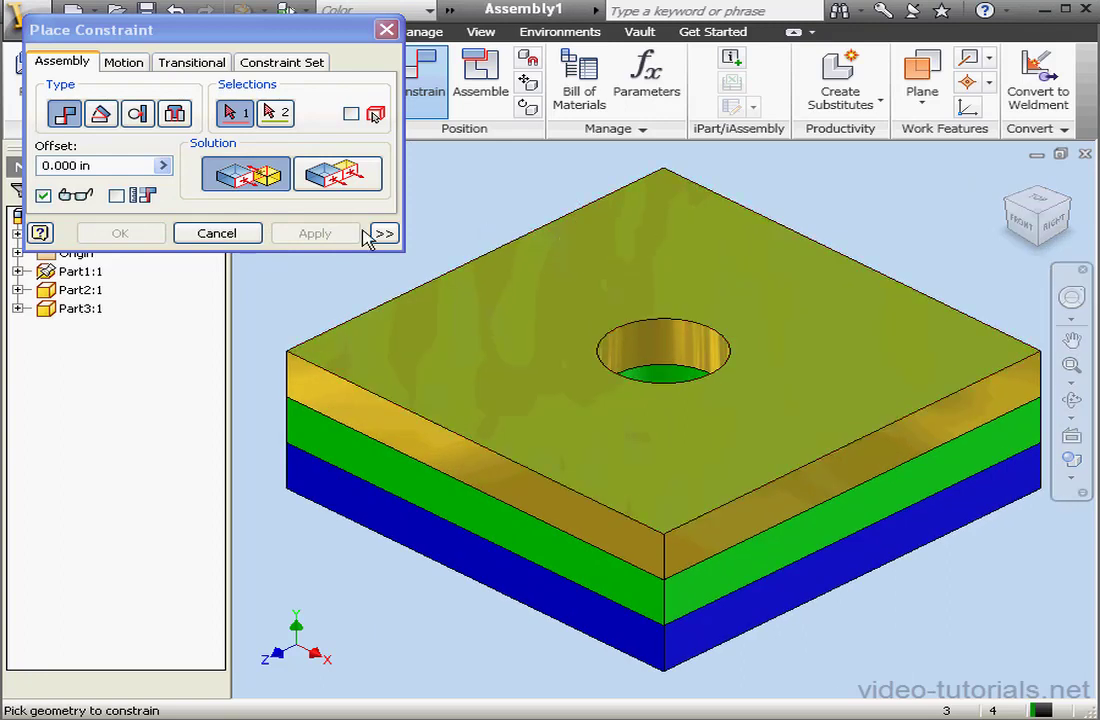
pyautogui.click(216, 233)
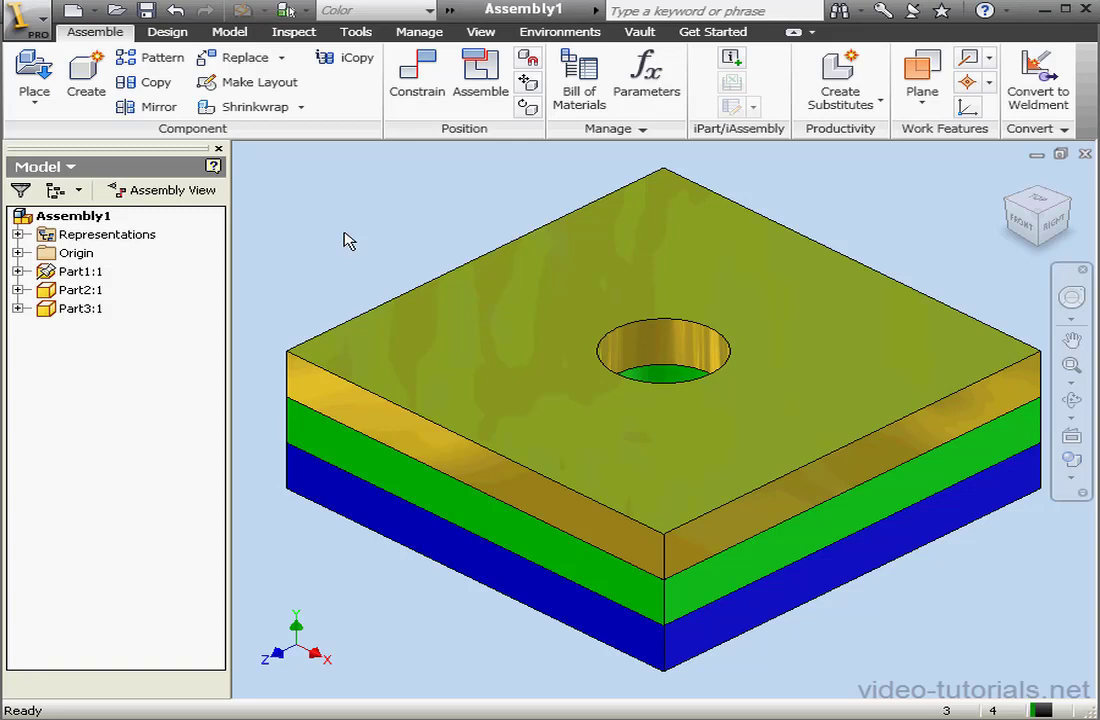
# - Switch the browser to Modeling View, orbit to look down on the plates, and expand Part2:1
pyautogui.click(185, 190)
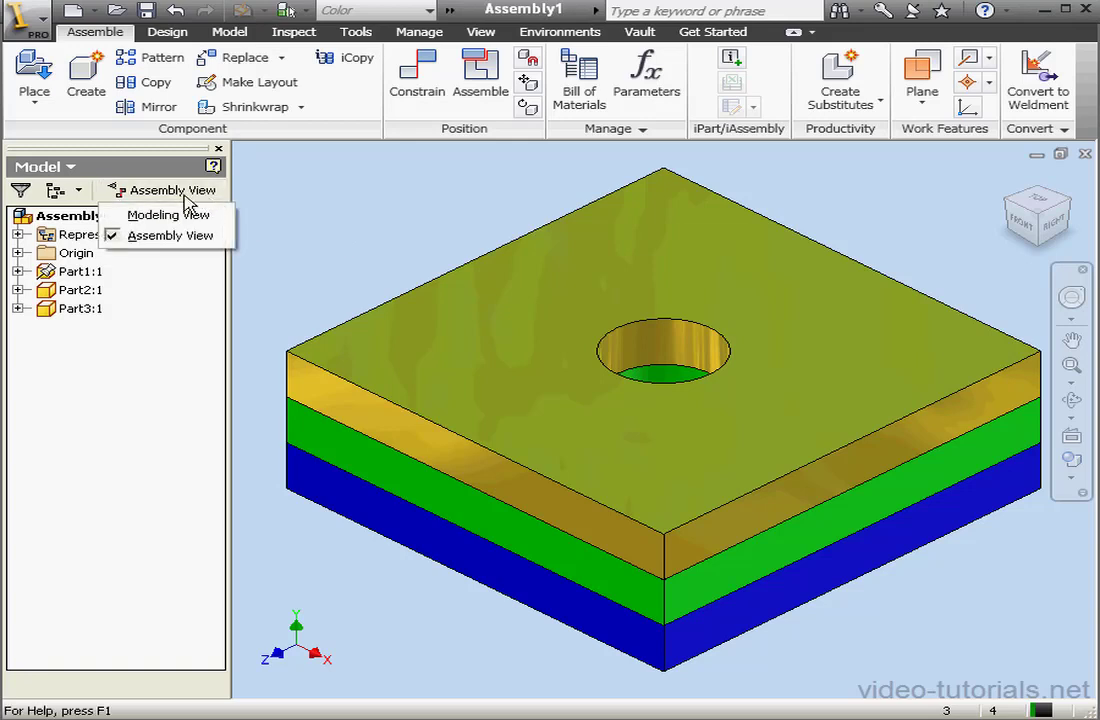
pyautogui.click(180, 215)
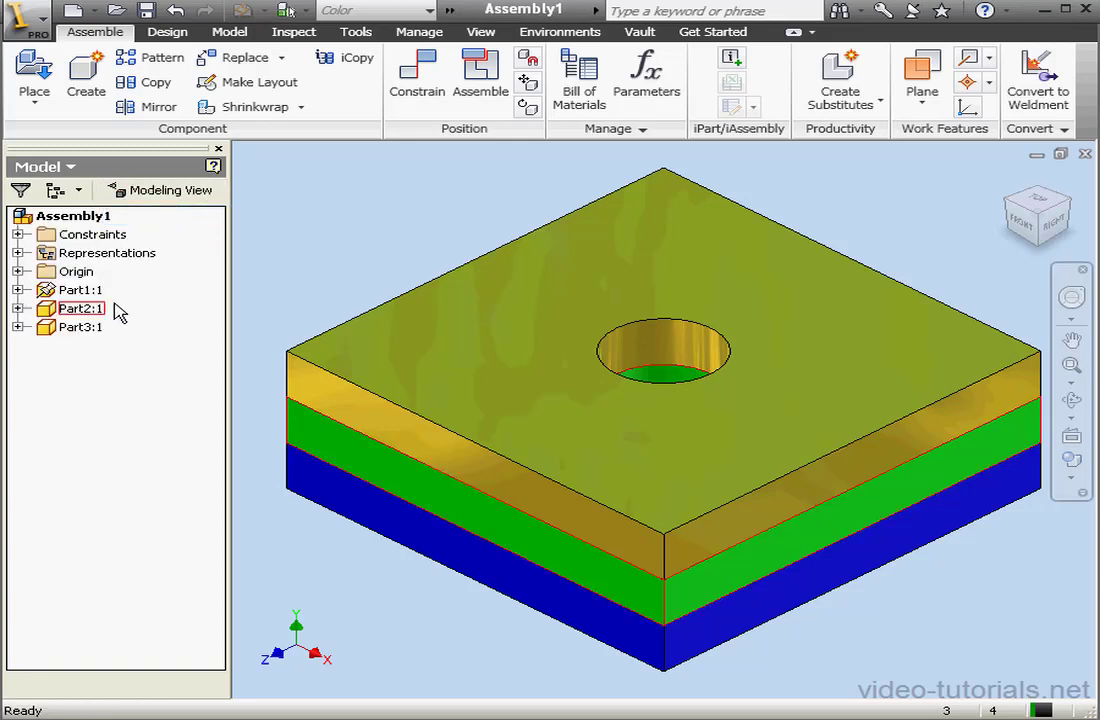
pyautogui.click(1071, 399)
pyautogui.moveTo(737, 346); pyautogui.dragTo(741, 436)
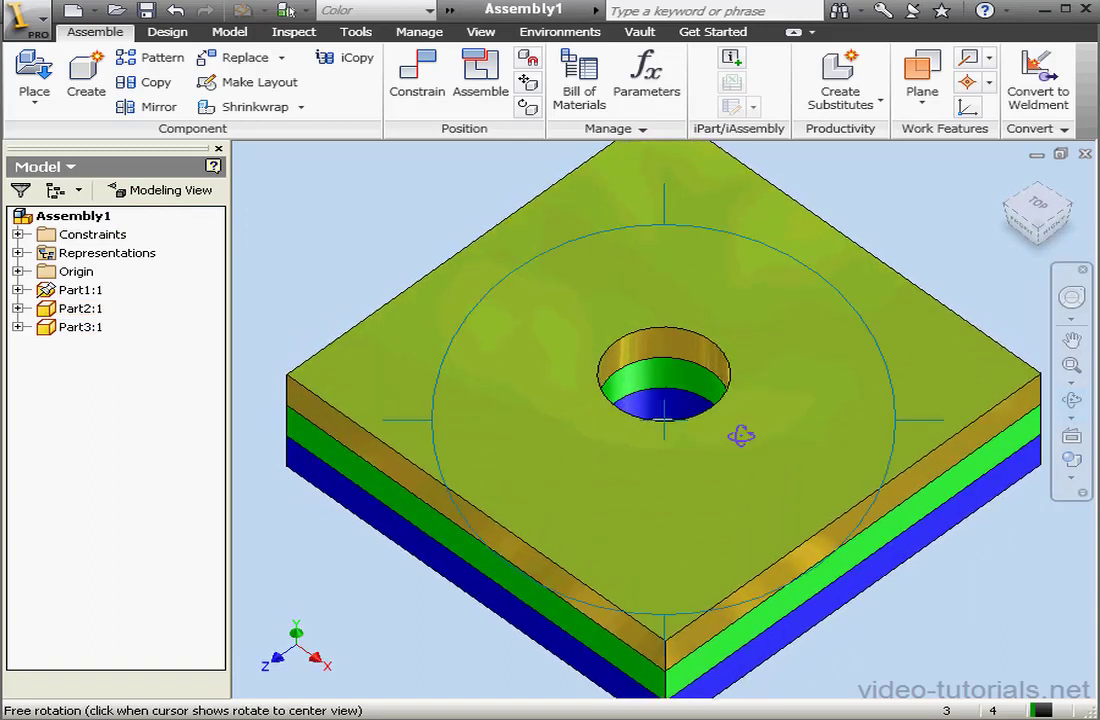
pyautogui.click(1071, 401)
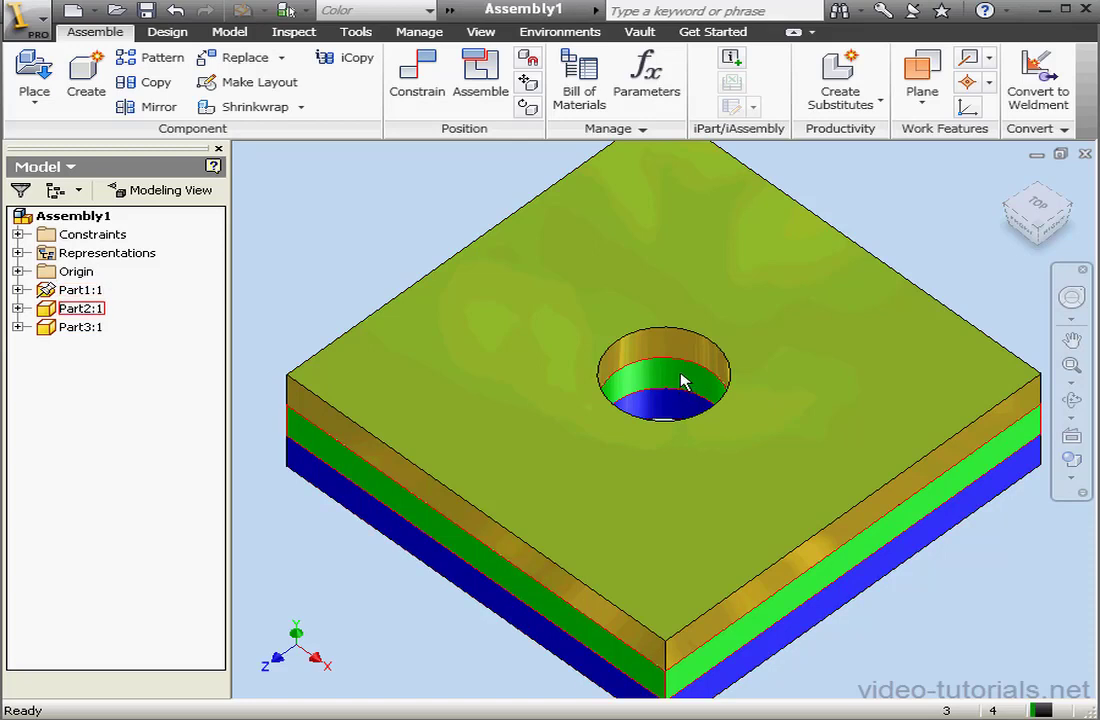
pyautogui.moveTo(680, 355)
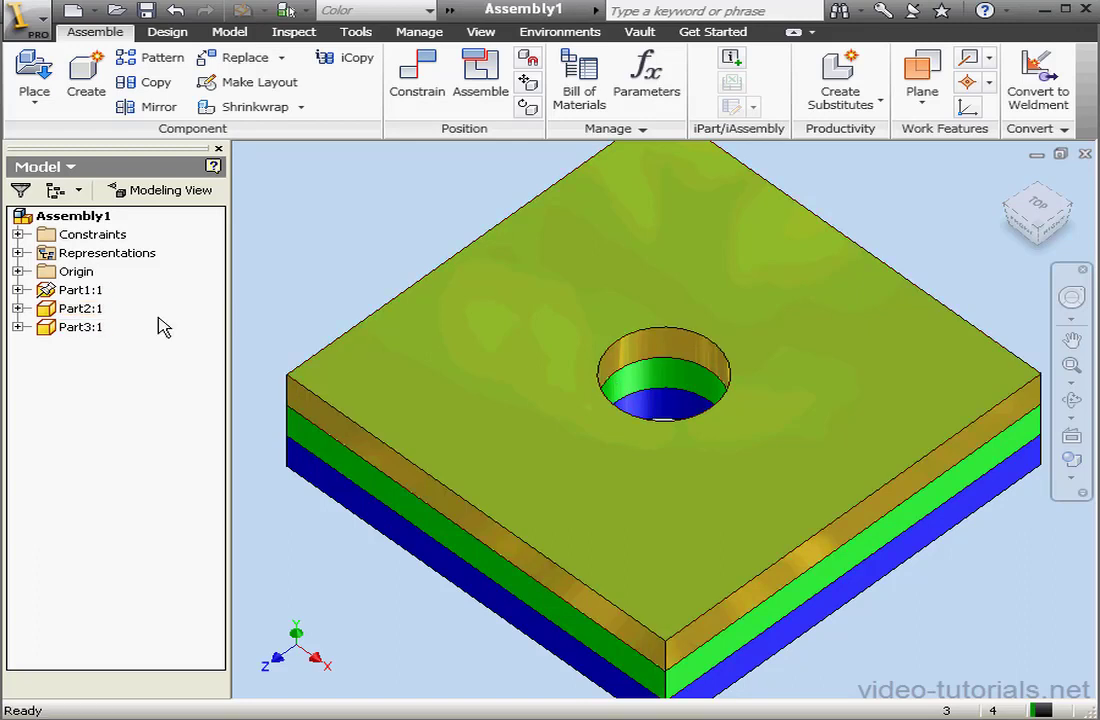
pyautogui.click(18, 308)
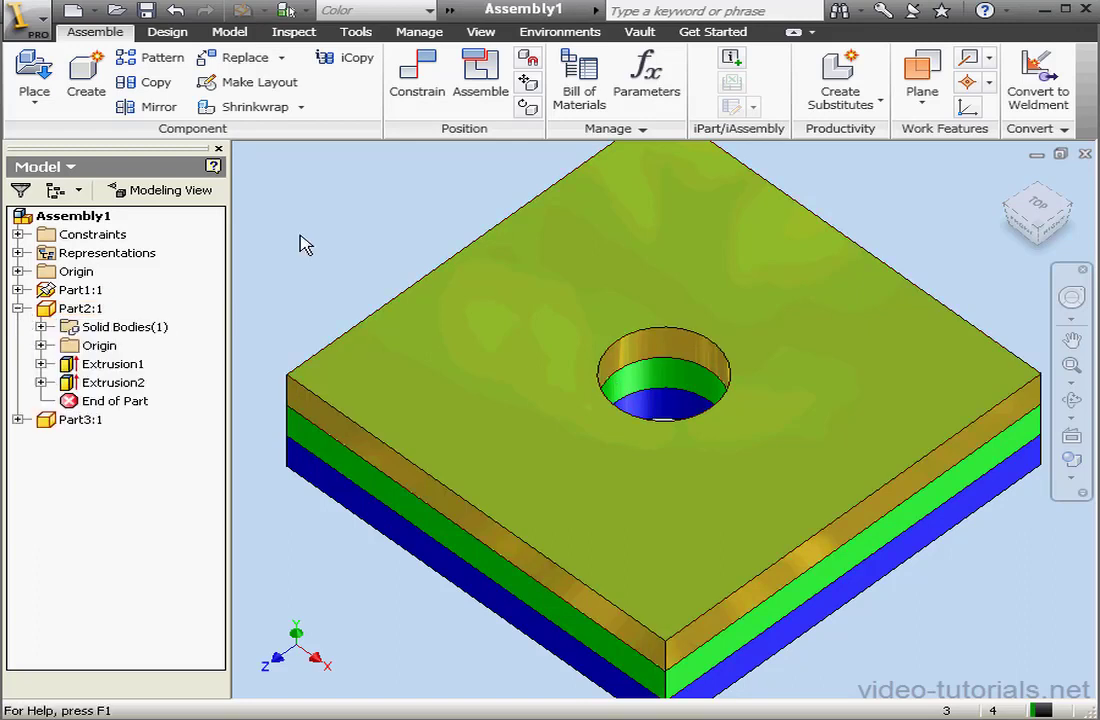
# - Make Part2:1's Extrusion2 hole feature adaptive
pyautogui.click(40, 383)
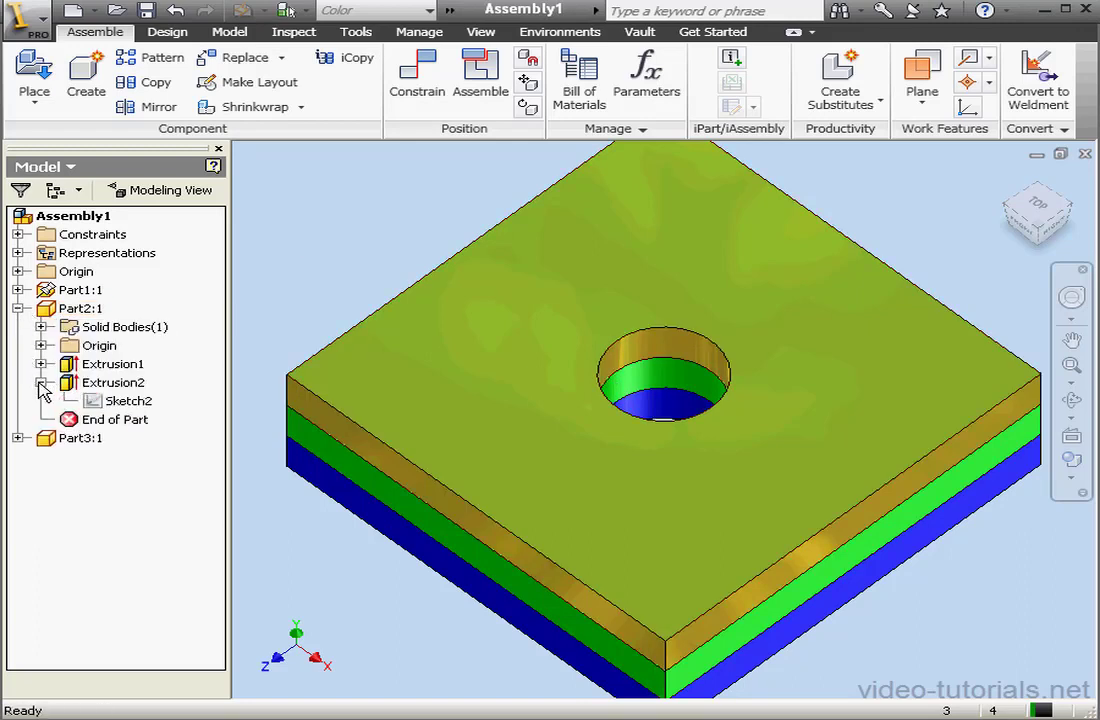
pyautogui.rightClick(103, 388)
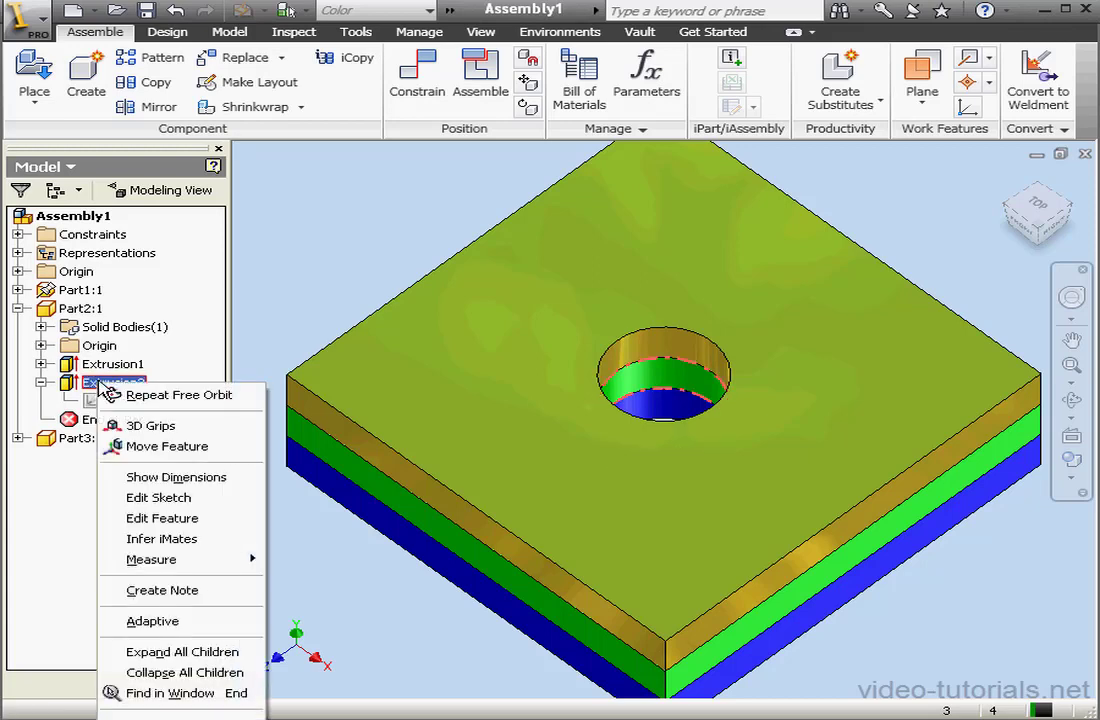
pyautogui.click(160, 621)
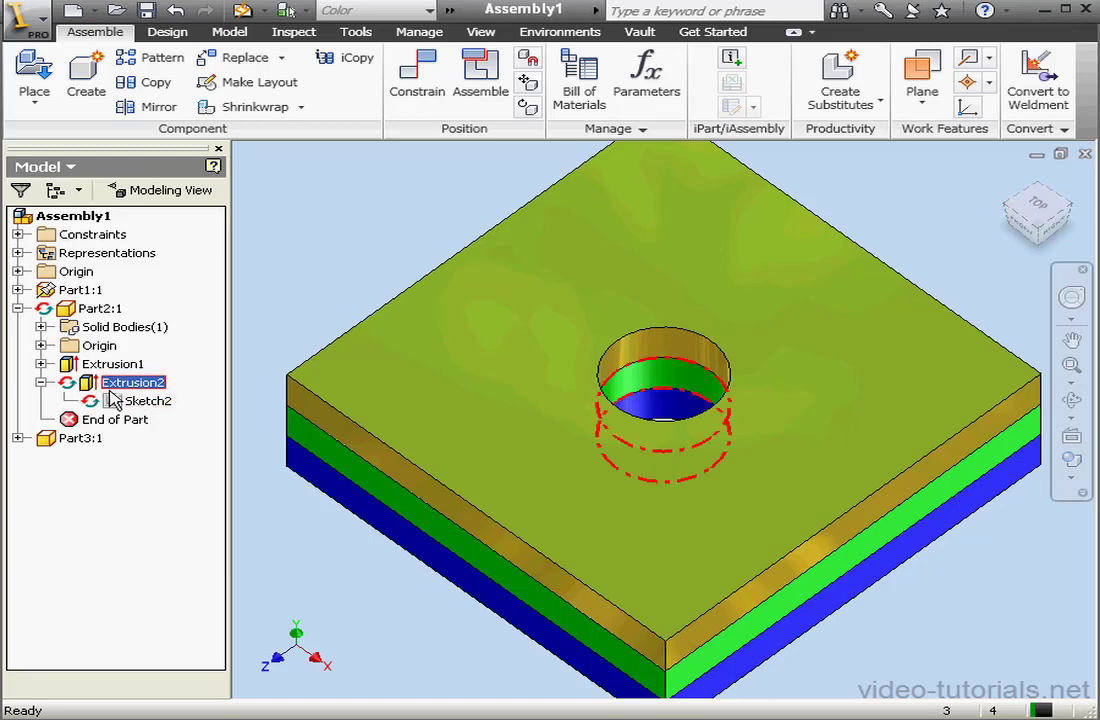
# - Make Part3:1's Extrusion2 adaptive and open its hole sketch for editing
pyautogui.click(17, 438)
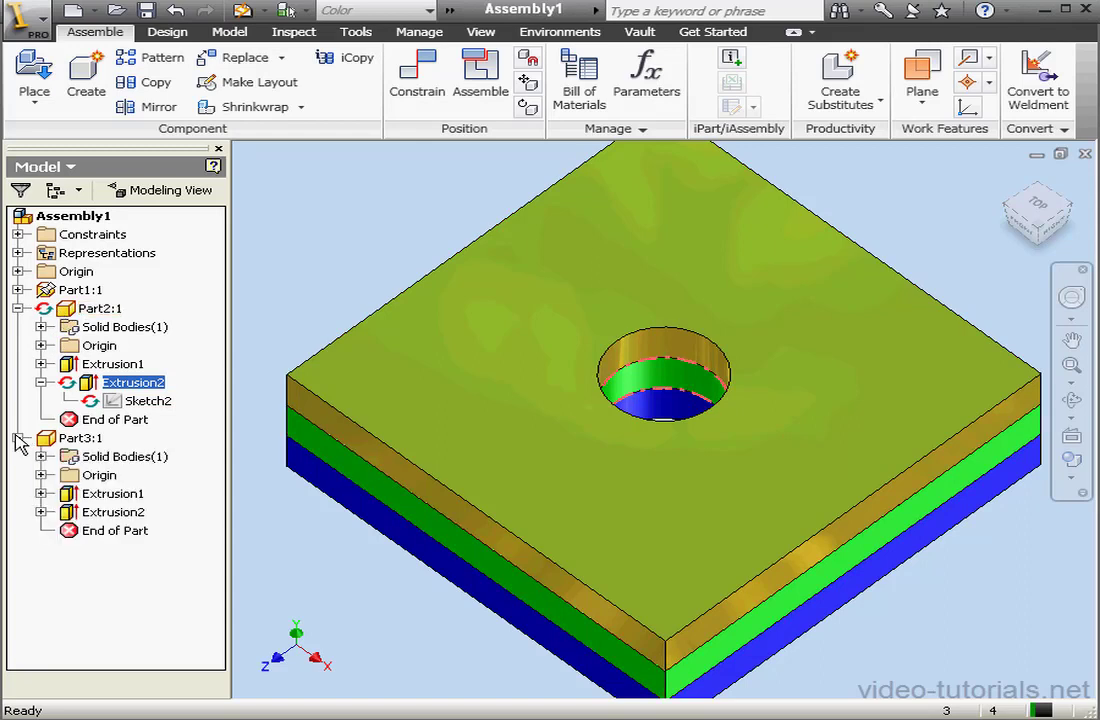
pyautogui.click(40, 512)
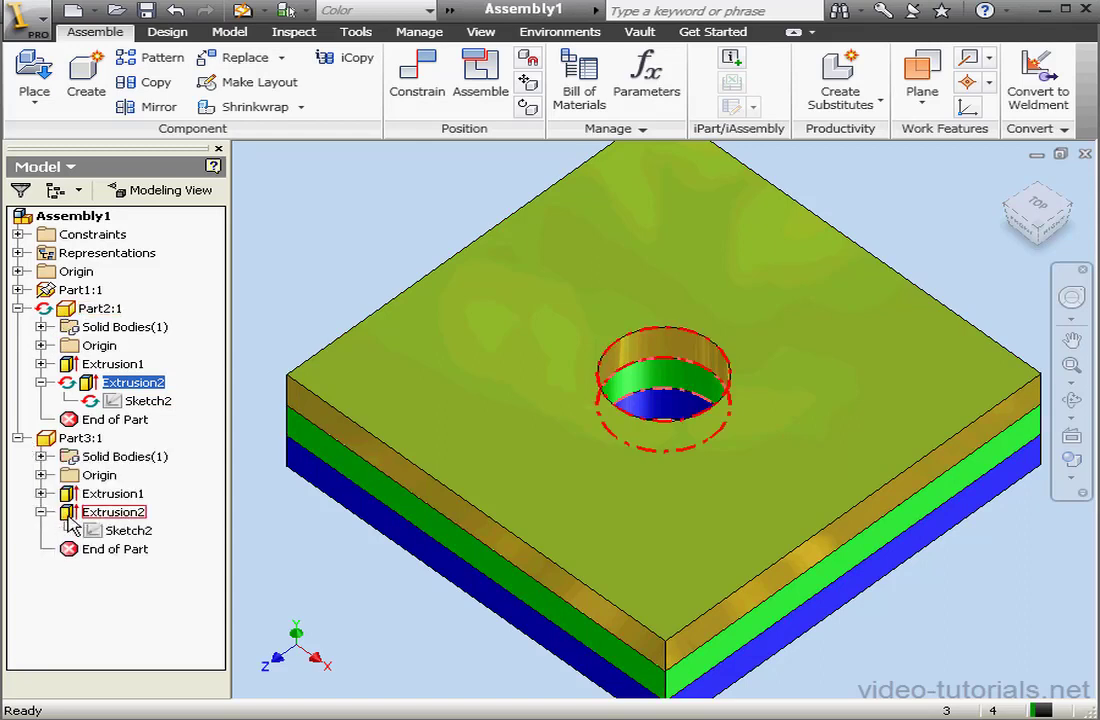
pyautogui.rightClick(76, 514)
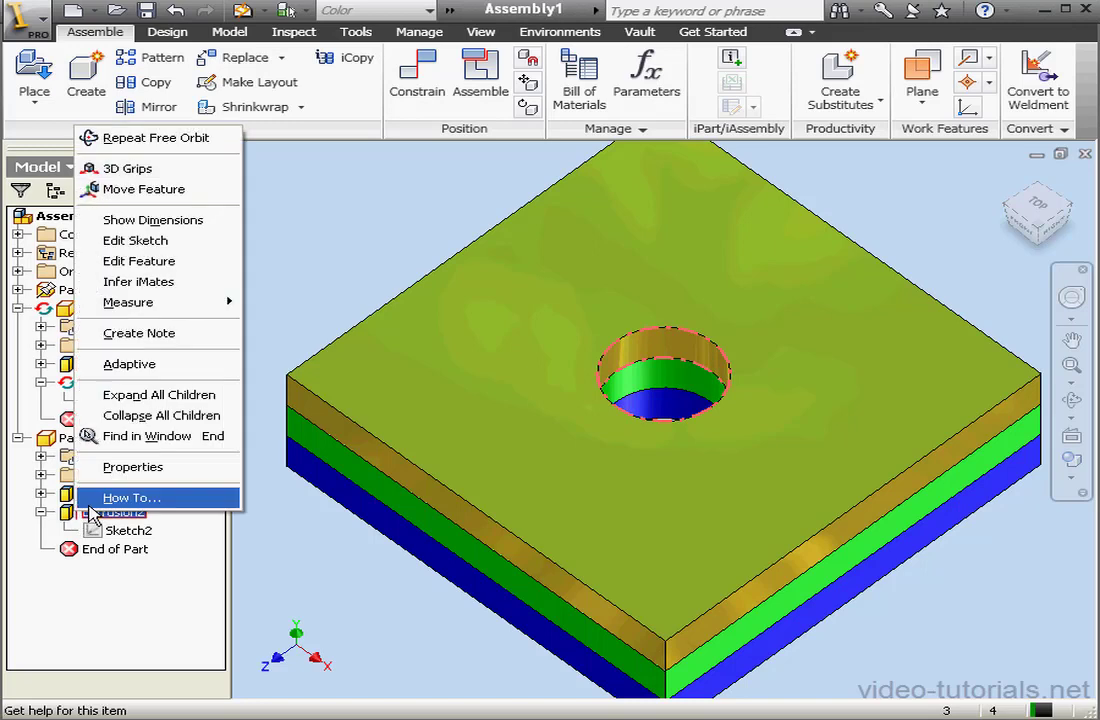
pyautogui.click(140, 366)
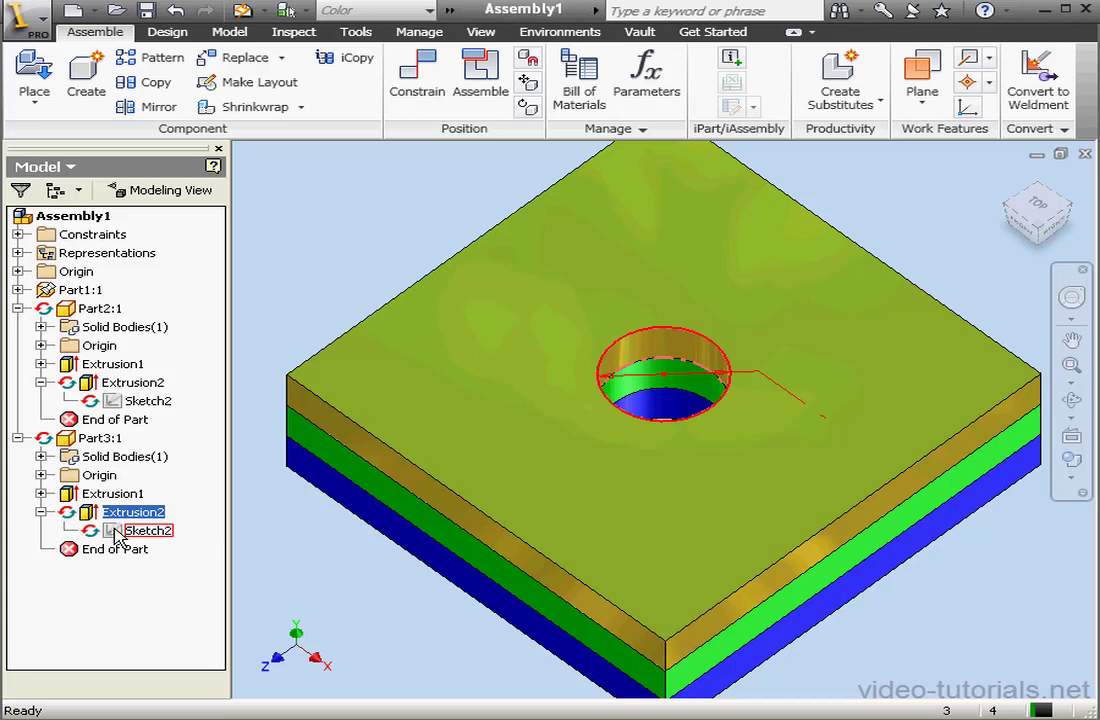
pyautogui.moveTo(113, 537)
pyautogui.mouseDown()
pyautogui.moveTo(155, 512)
pyautogui.moveTo(417, 489)
pyautogui.moveTo(770, 485)
pyautogui.moveTo(850, 460)
pyautogui.mouseUp()
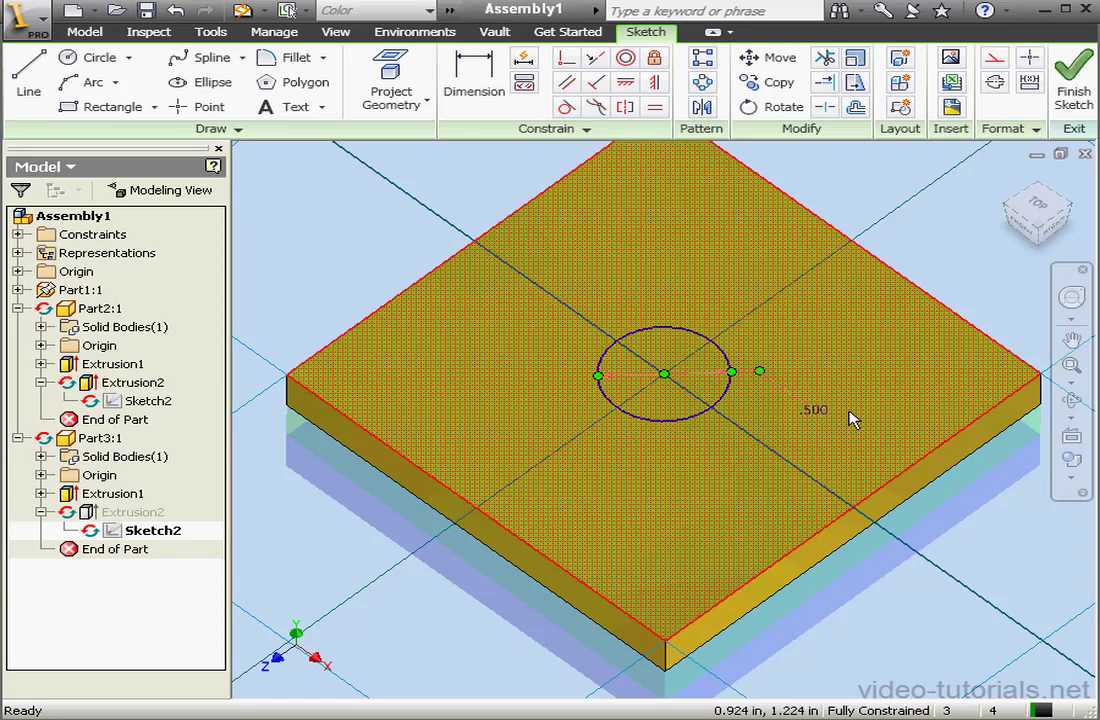
# - Make Part3's .500 hole diameter driven, finish the sketch, and return to the assembly in Modeling View
pyautogui.click(1031, 86)
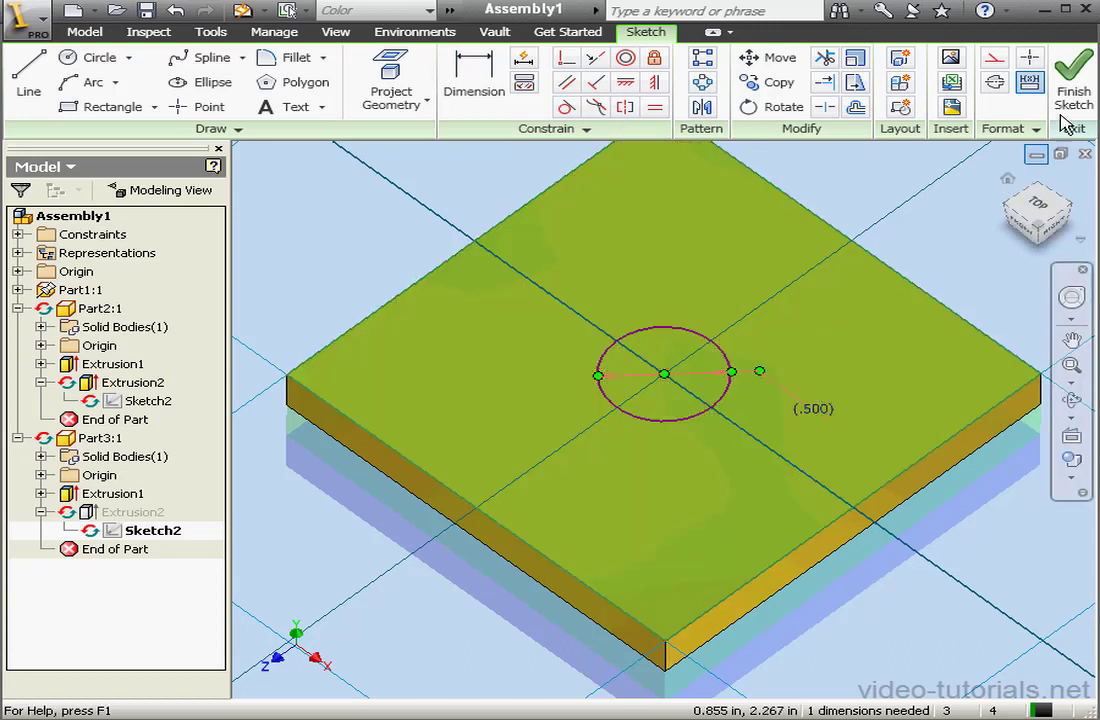
pyautogui.click(1080, 80)
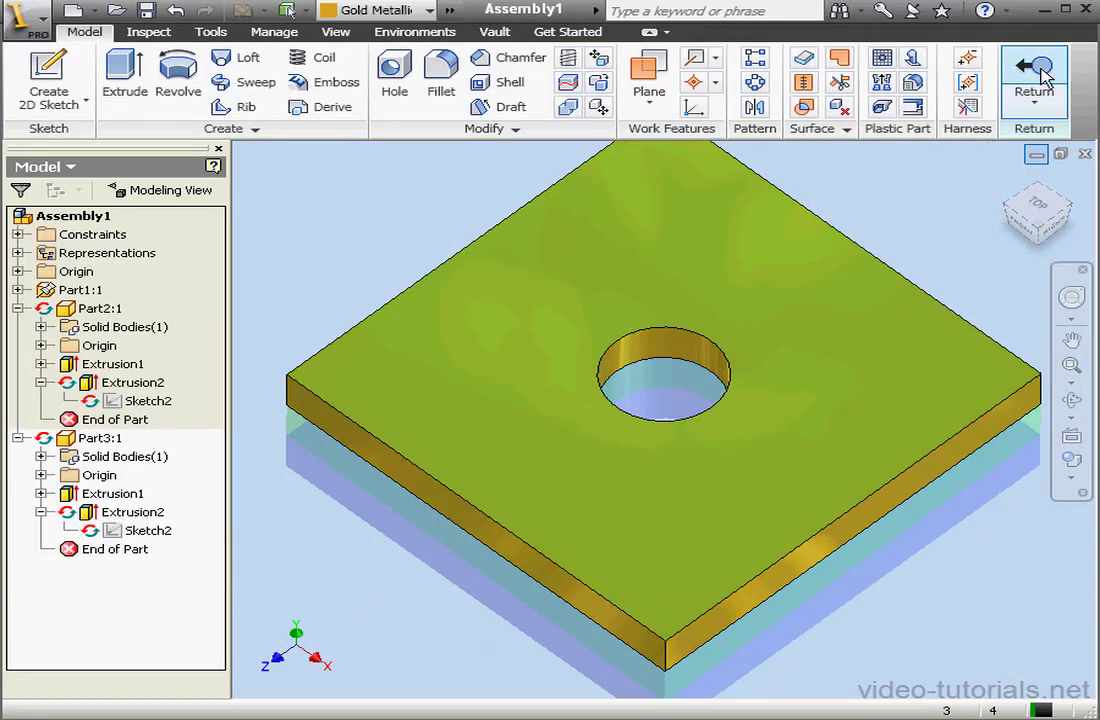
pyautogui.click(1041, 72)
pyautogui.click(165, 190)
pyautogui.click(170, 213)
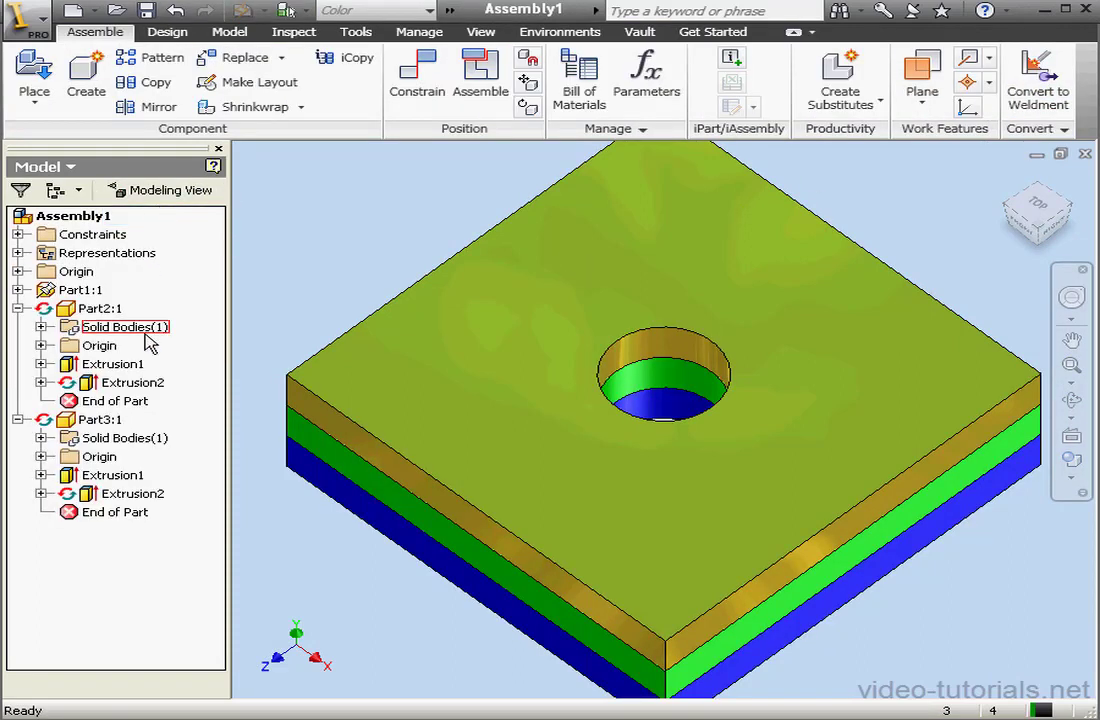
# - Delete the .500 diameter dimension from Part2's Sketch2, finish the sketch and return to the assembly
pyautogui.click(40, 382)
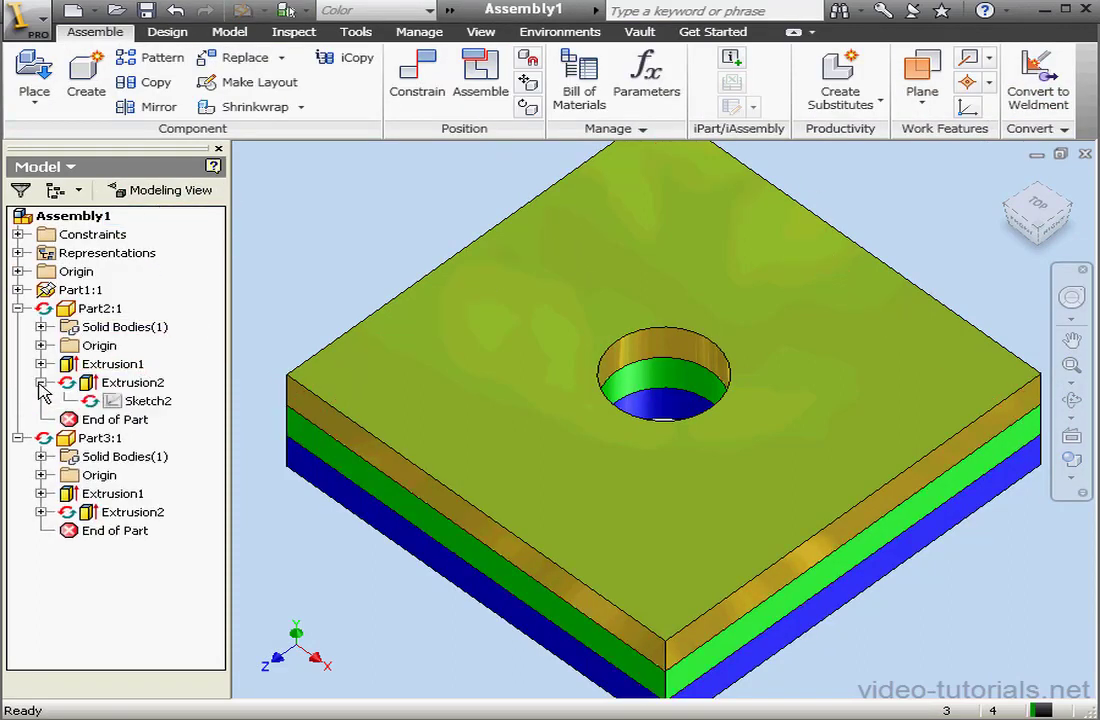
pyautogui.doubleClick(115, 403)
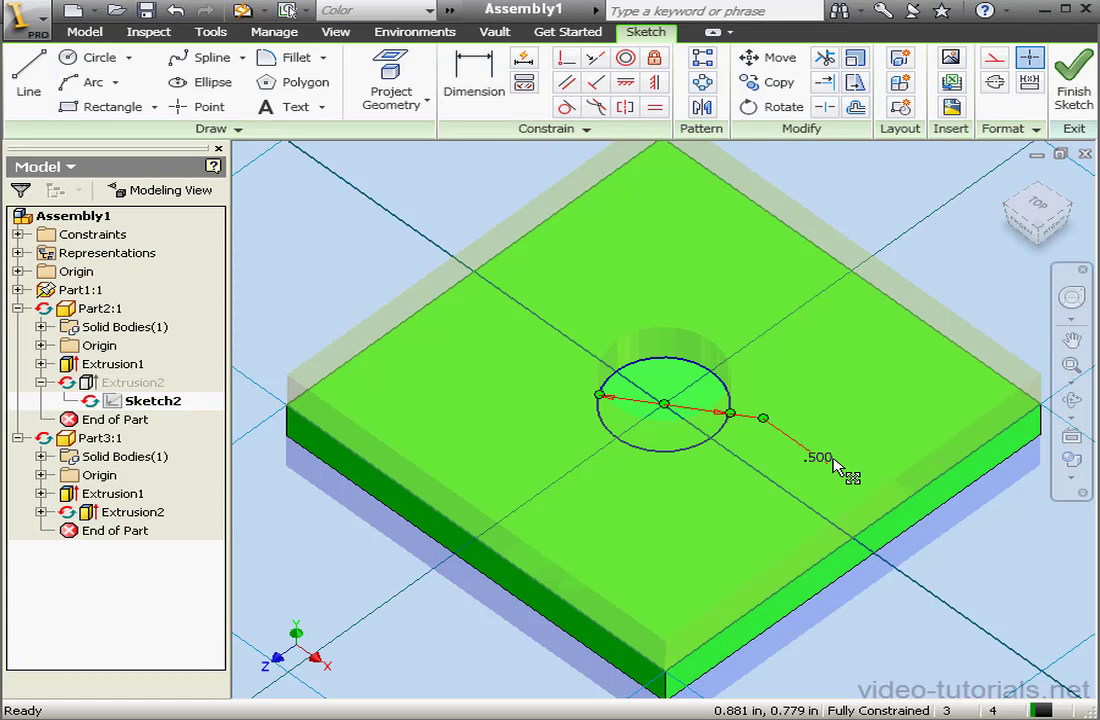
pyautogui.moveTo(836, 479)
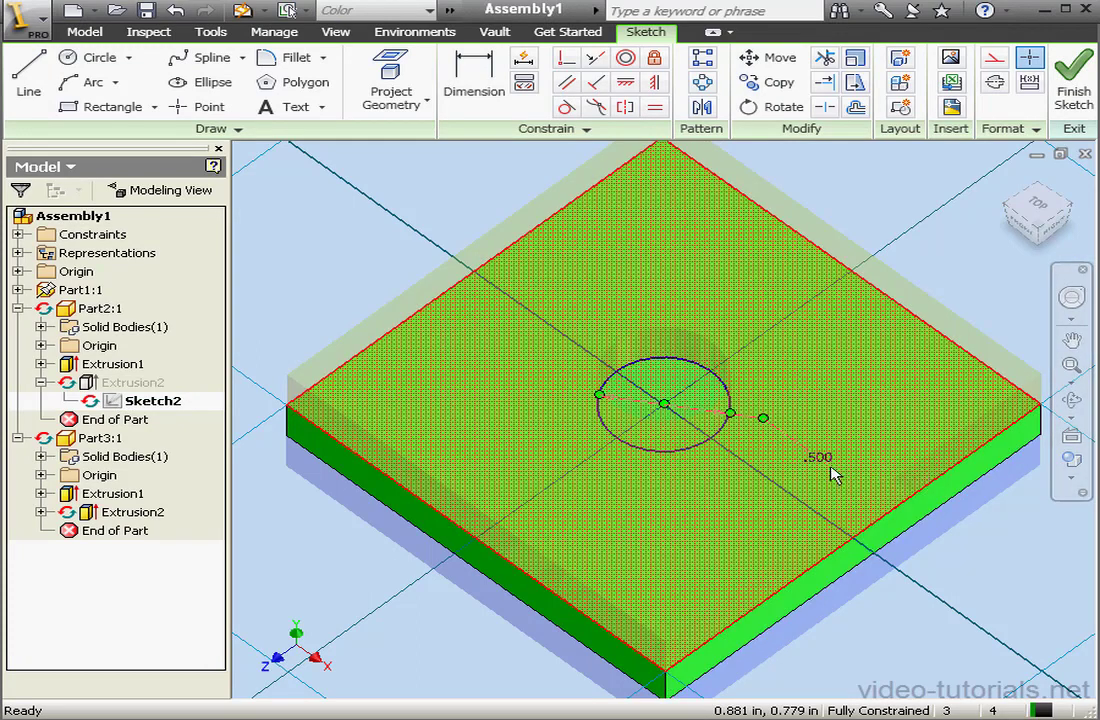
pyautogui.click(838, 460)
pyautogui.press('Delete')
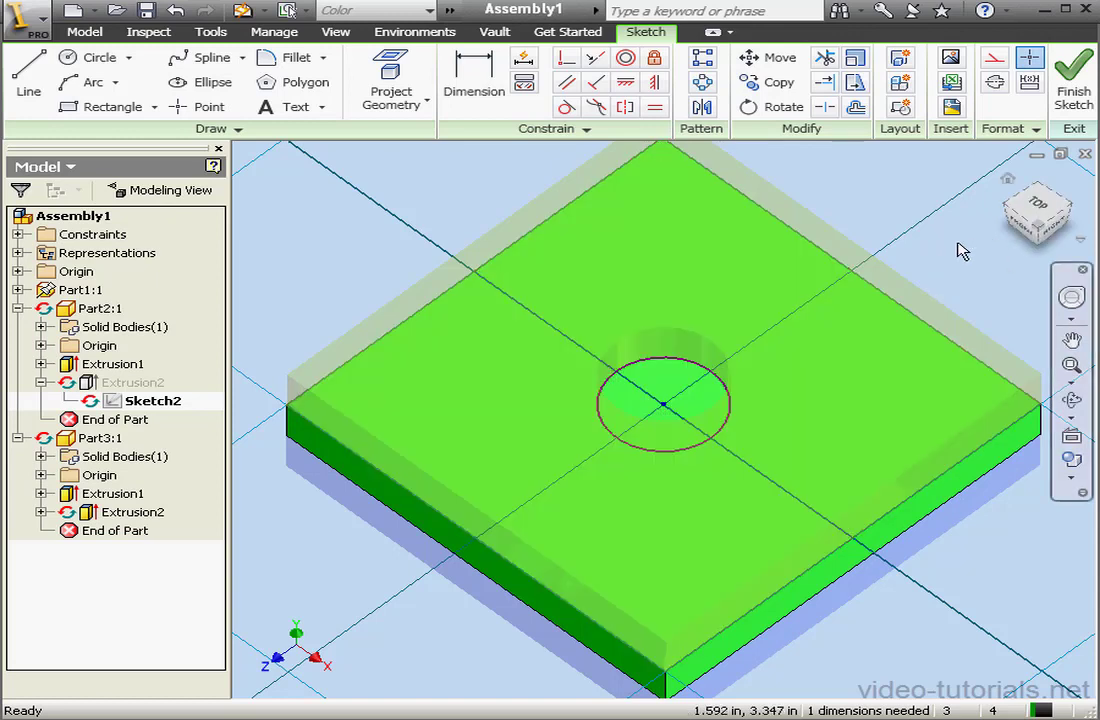
pyautogui.click(1062, 80)
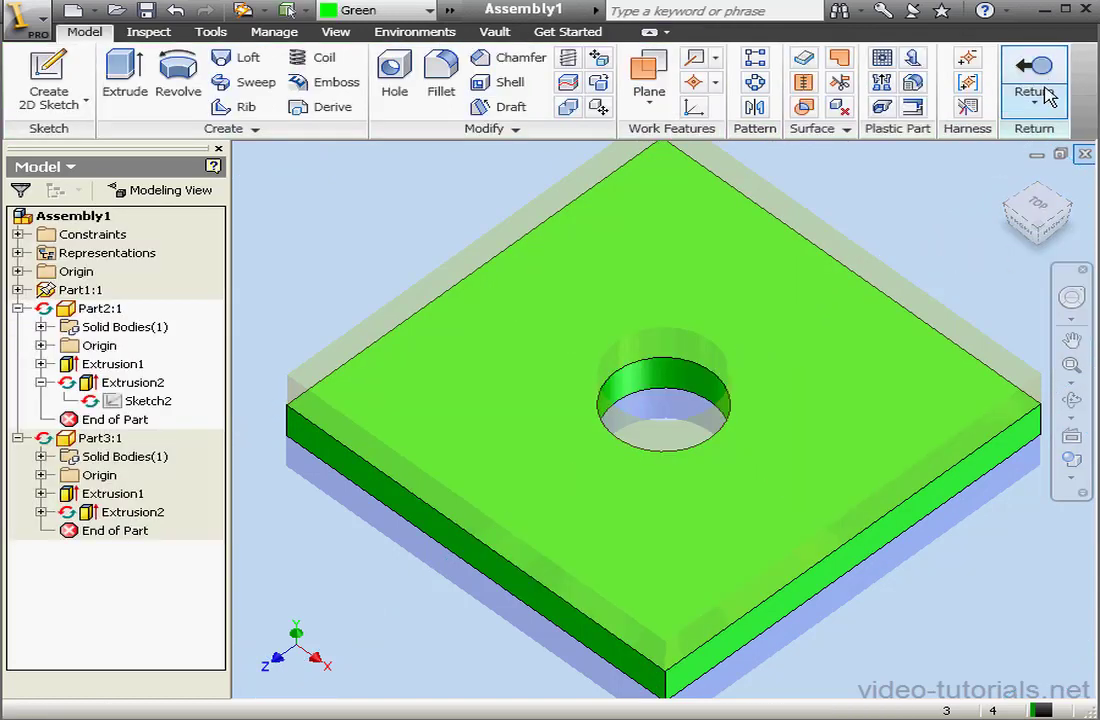
pyautogui.click(1040, 74)
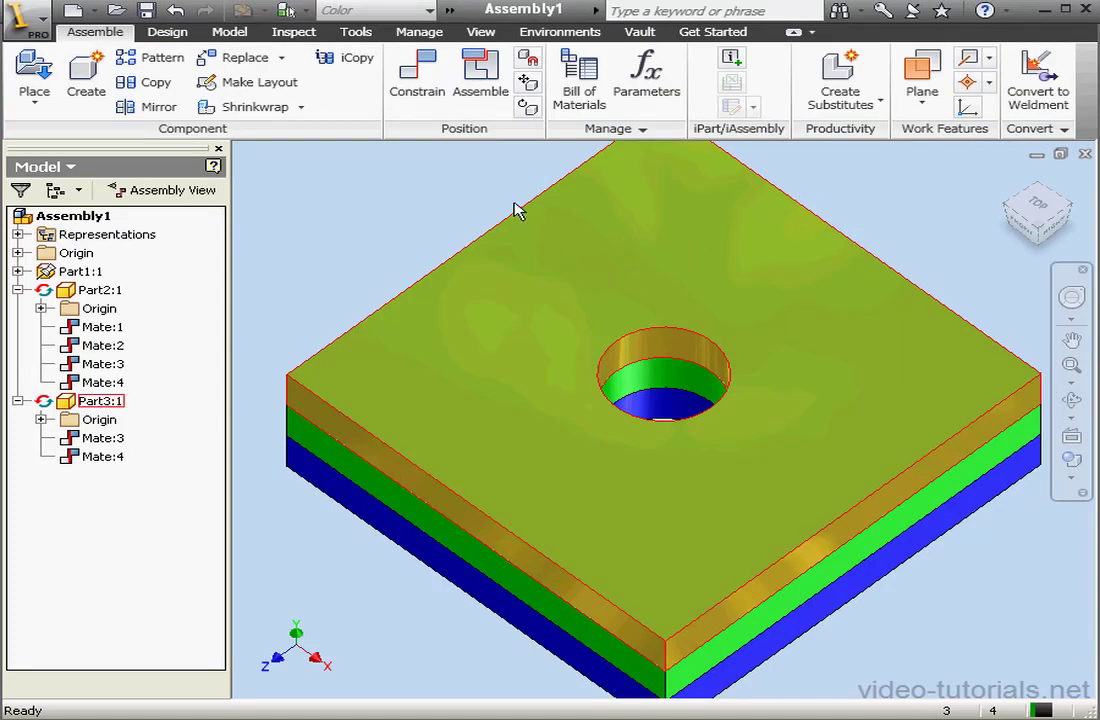
# - Mate the two lower plates' hole faces to the top plate's hole, creating Mate:5 and Mate:6
pyautogui.click(420, 80)
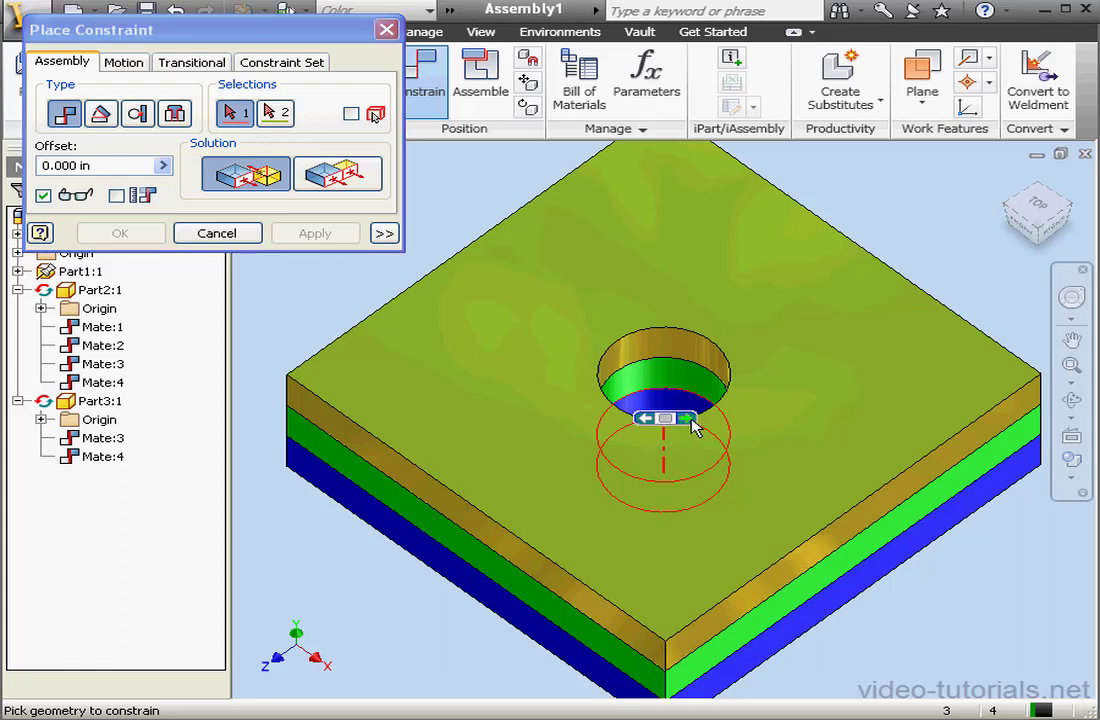
pyautogui.click(696, 420)
pyautogui.click(667, 419)
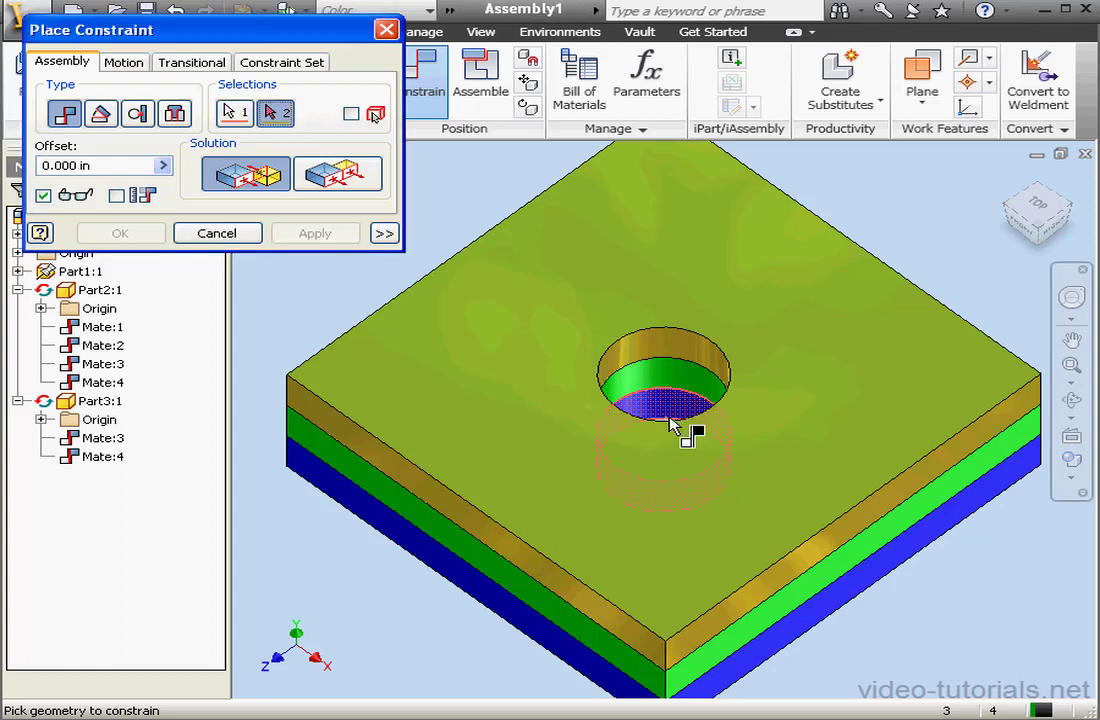
pyautogui.click(681, 382)
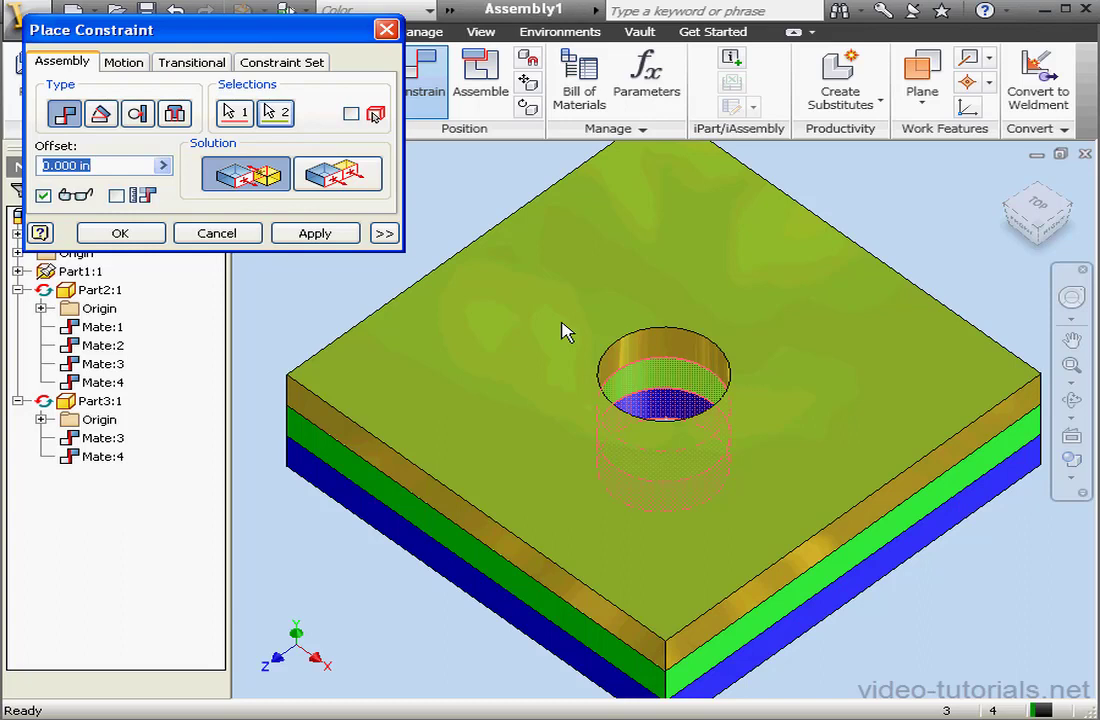
pyautogui.click(332, 234)
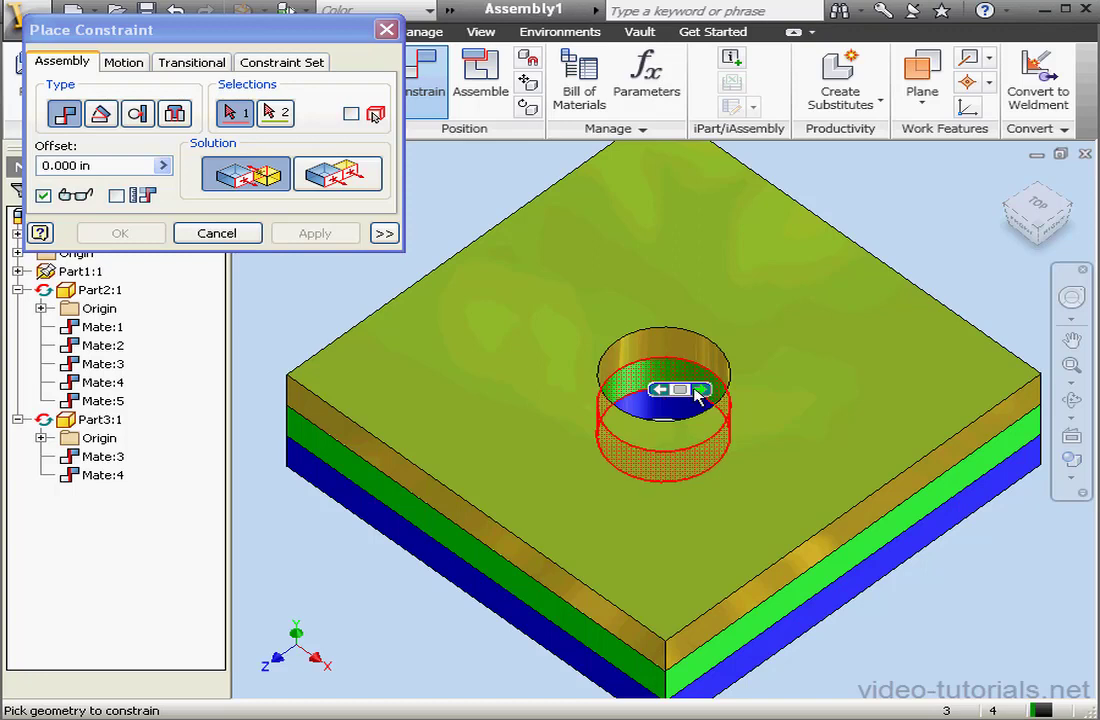
pyautogui.click(681, 390)
pyautogui.click(688, 358)
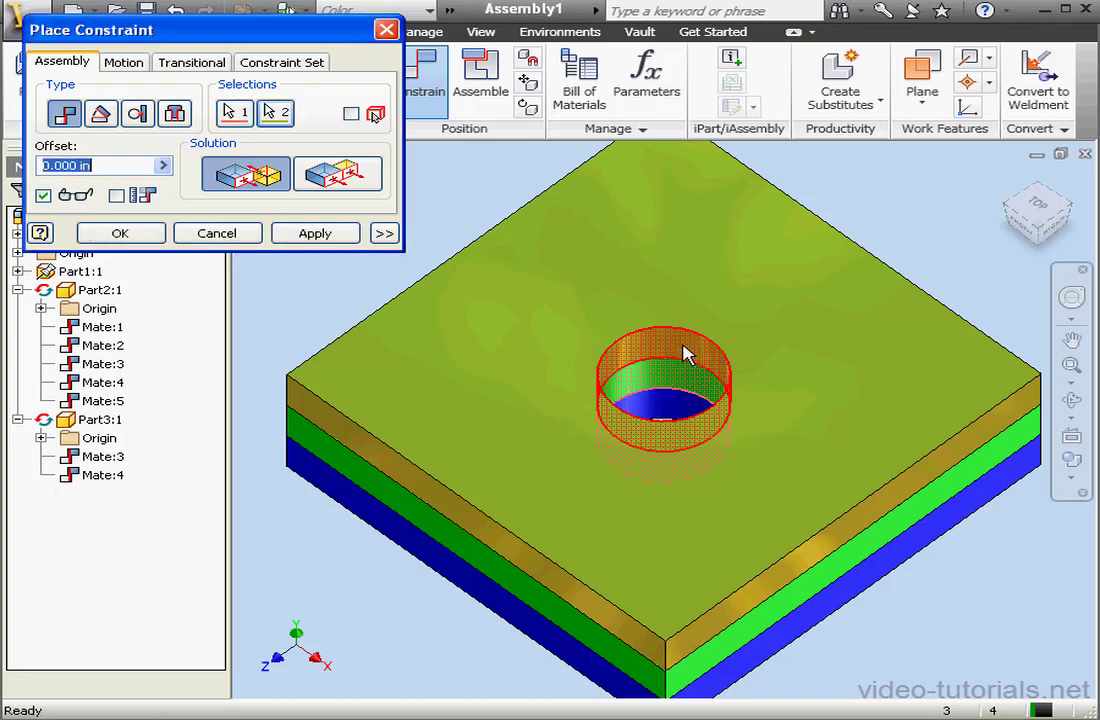
pyautogui.click(315, 233)
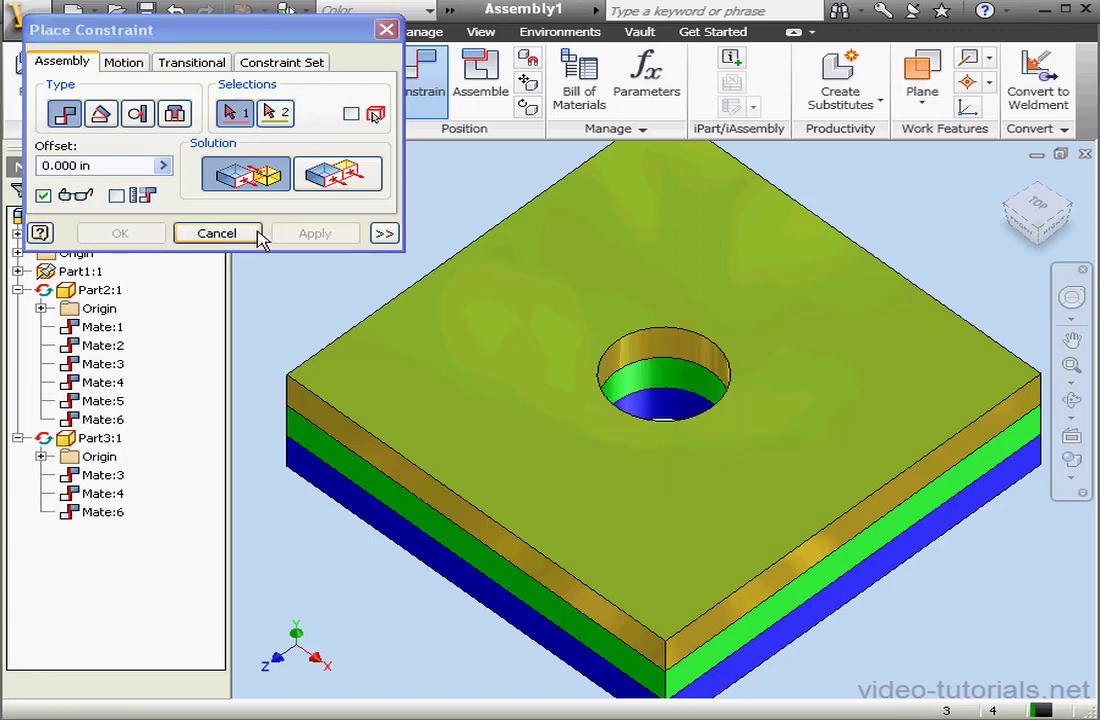
pyautogui.click(216, 233)
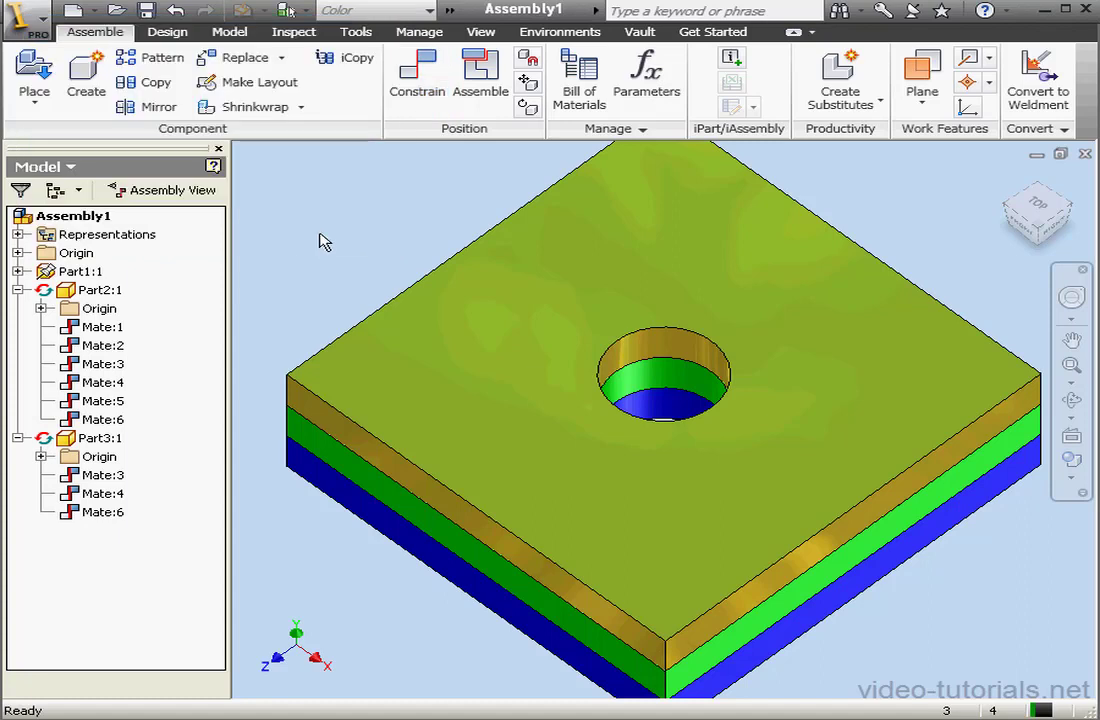
# - Show features in Modeling View and open Part1's hole sketch under Extrusion2
pyautogui.click(175, 191)
pyautogui.click(165, 215)
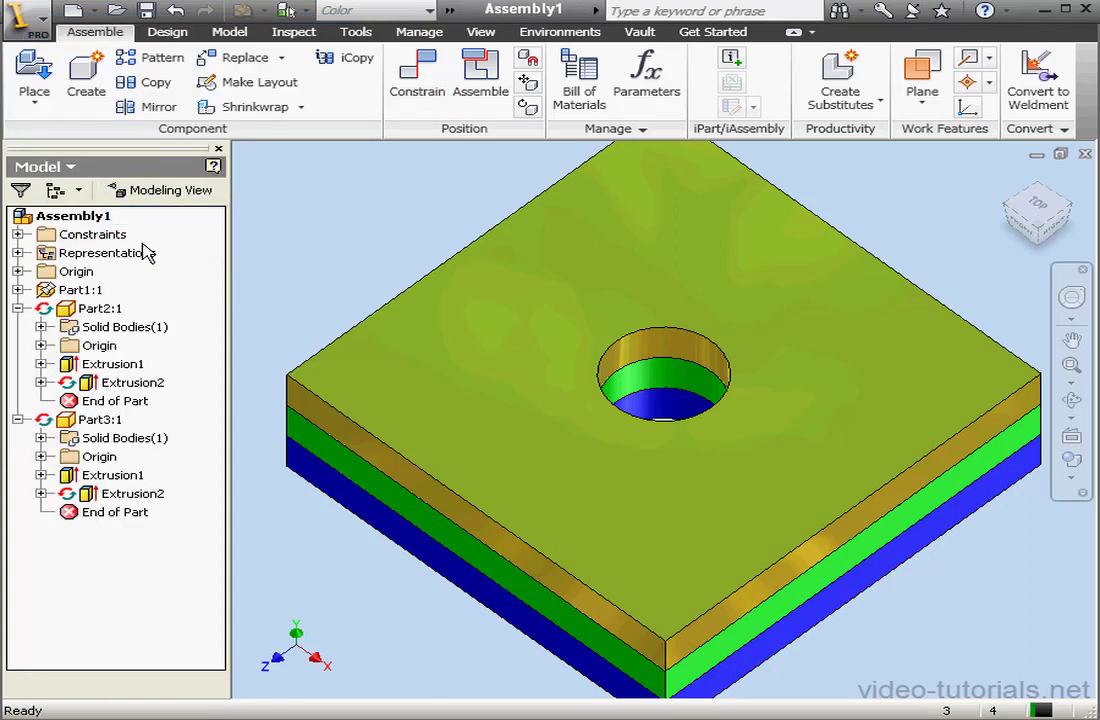
pyautogui.click(18, 290)
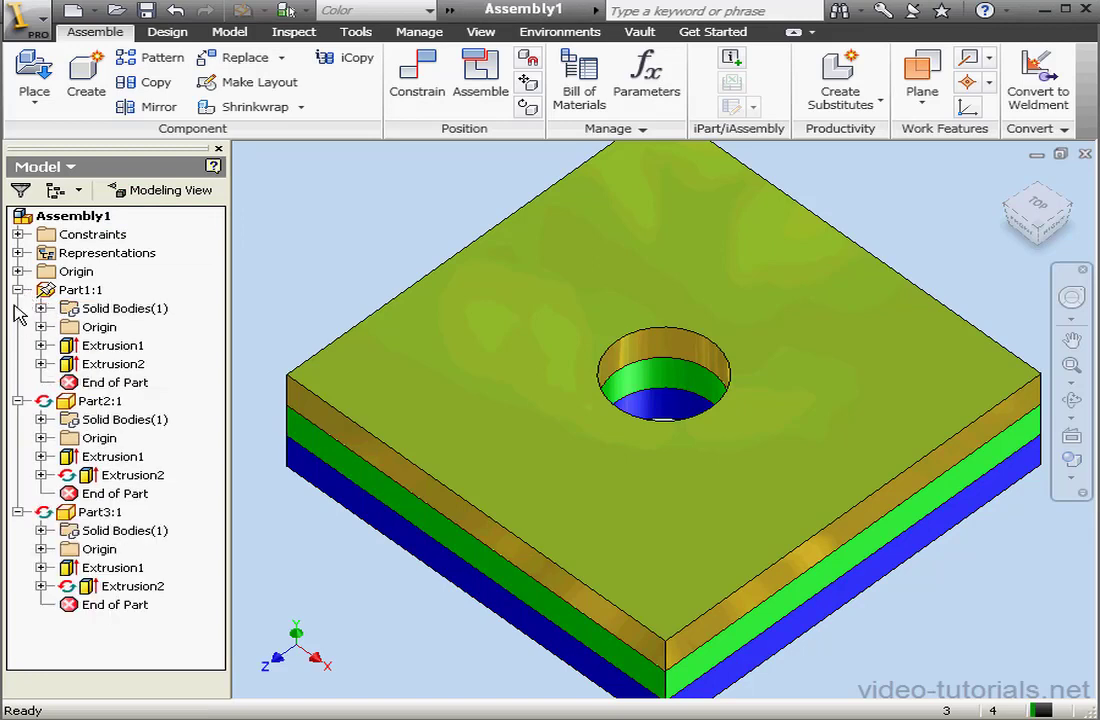
pyautogui.click(40, 364)
pyautogui.doubleClick(118, 384)
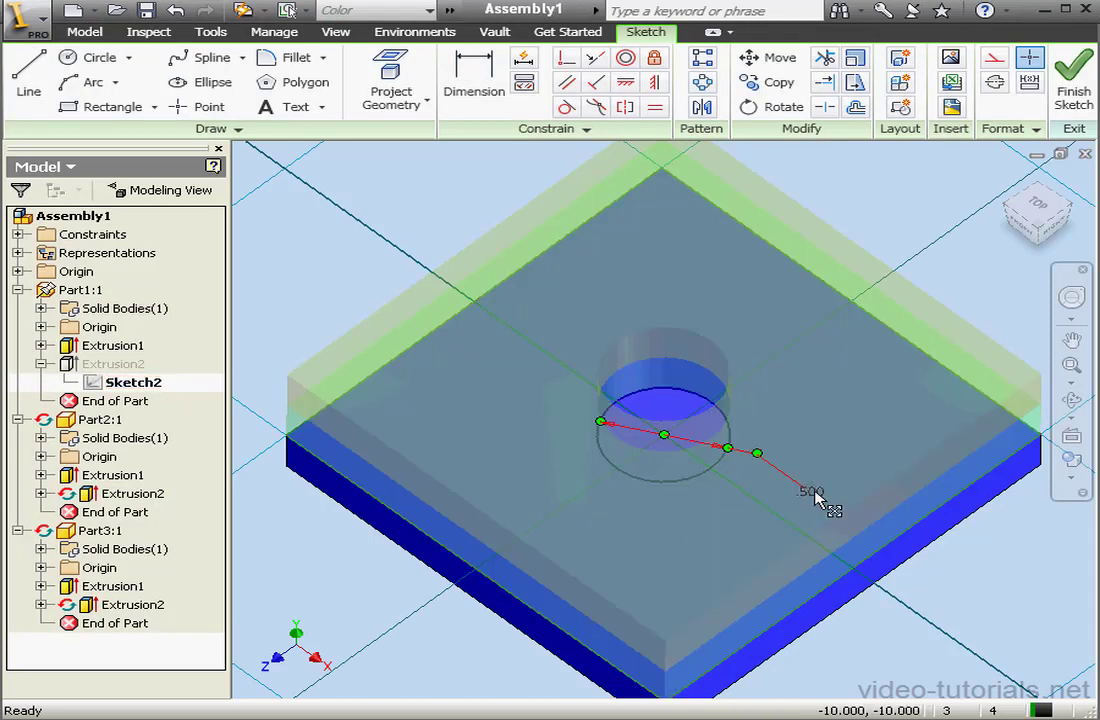
# - Change the hole diameter to 0.75 in, finish the sketch, and return to the assembly
pyautogui.doubleClick(813, 492)
pyautogui.click(735, 565)
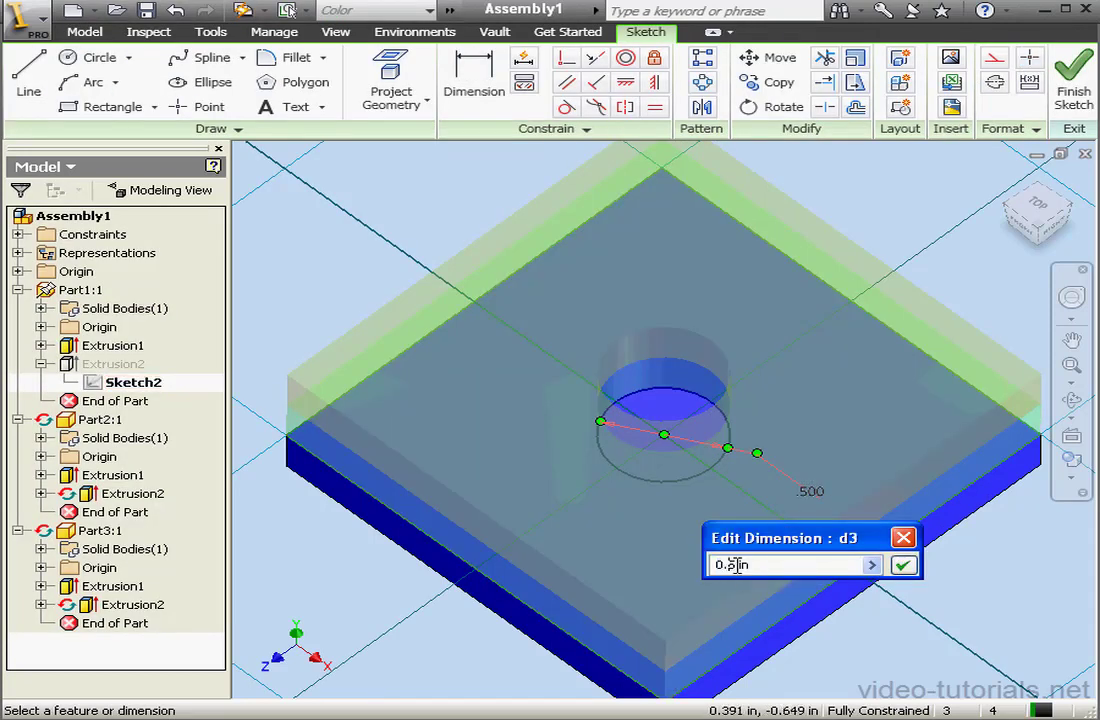
pyautogui.write('7')
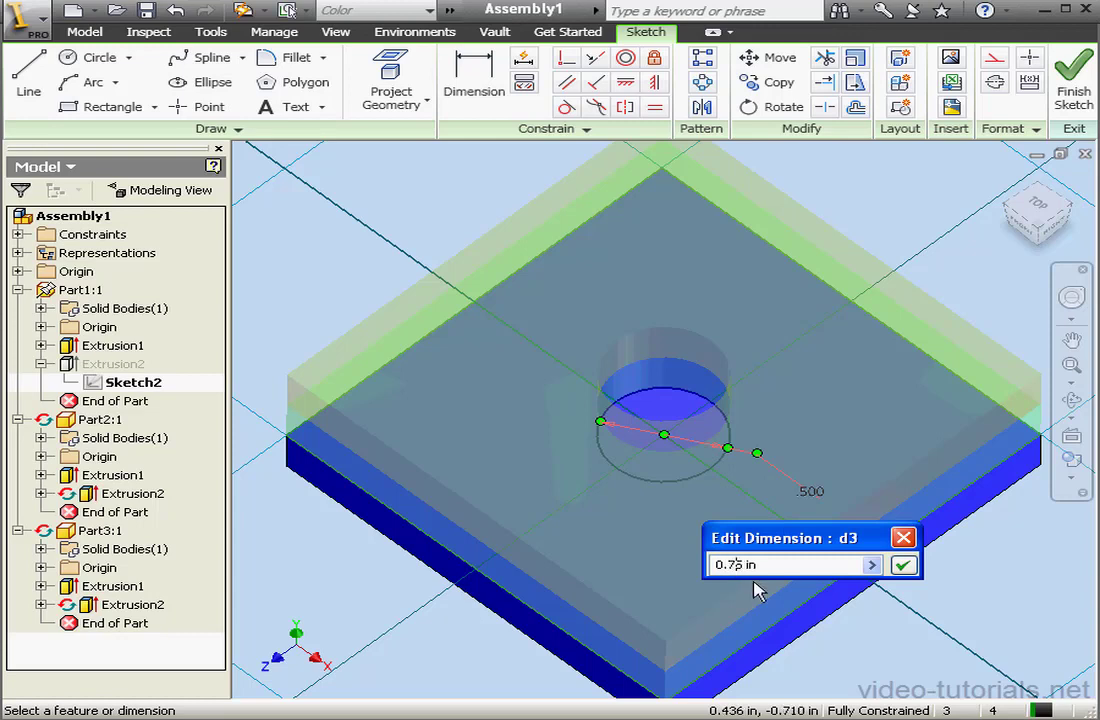
pyautogui.click(903, 565)
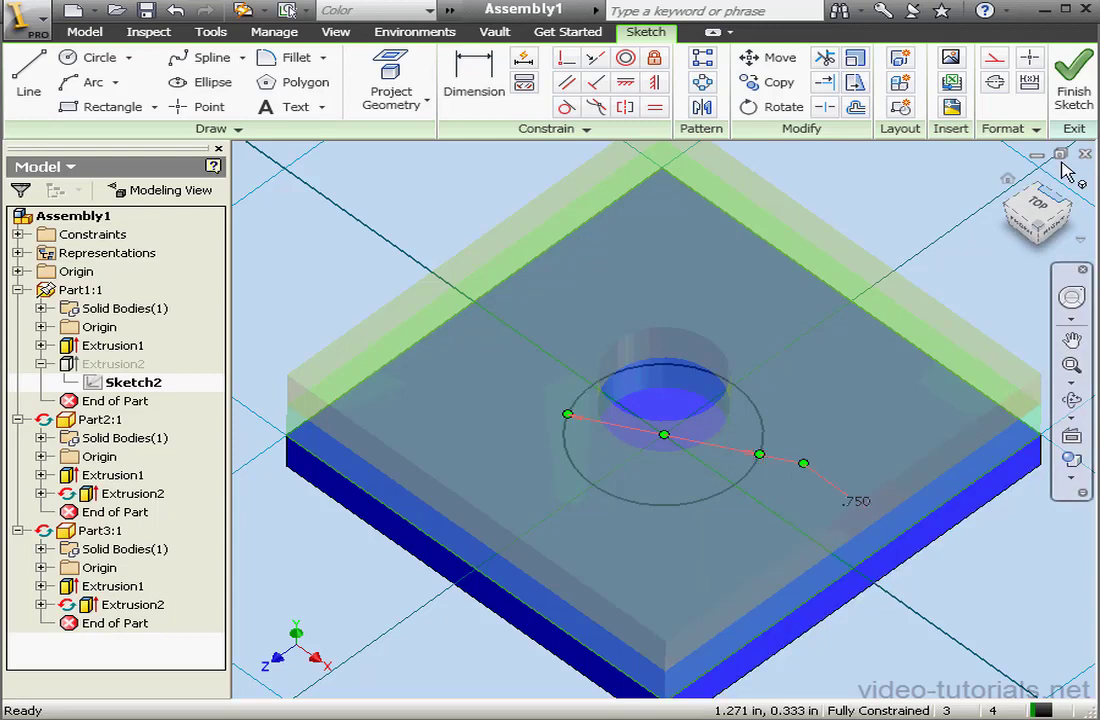
pyautogui.click(1073, 78)
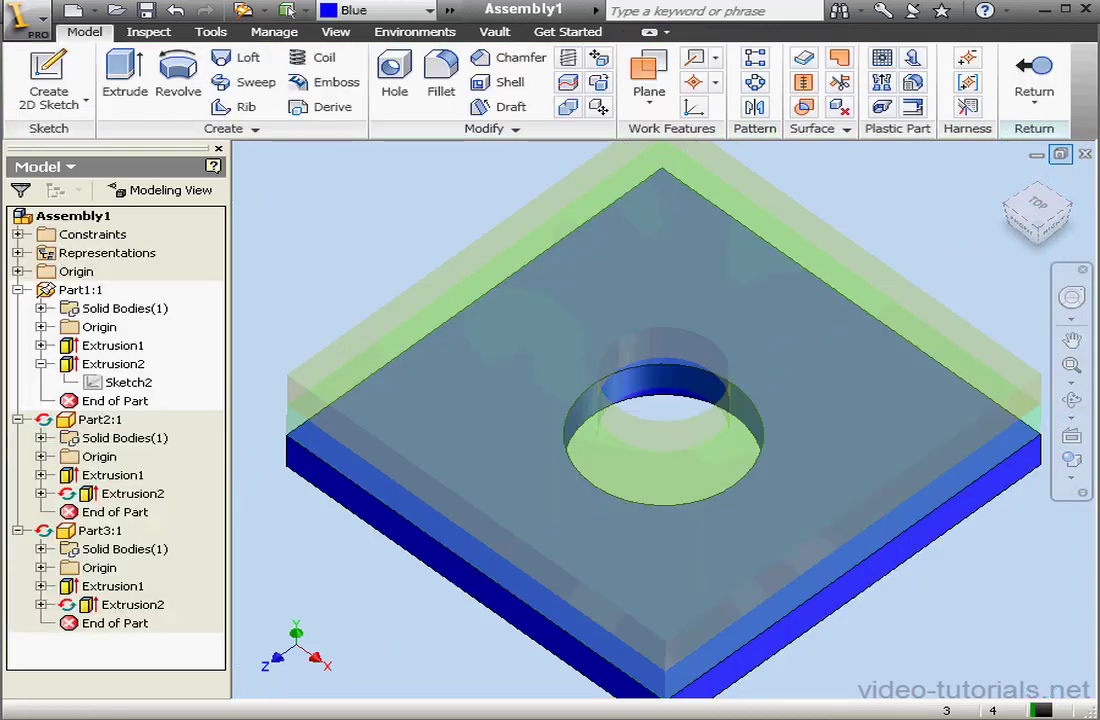
pyautogui.click(1030, 92)
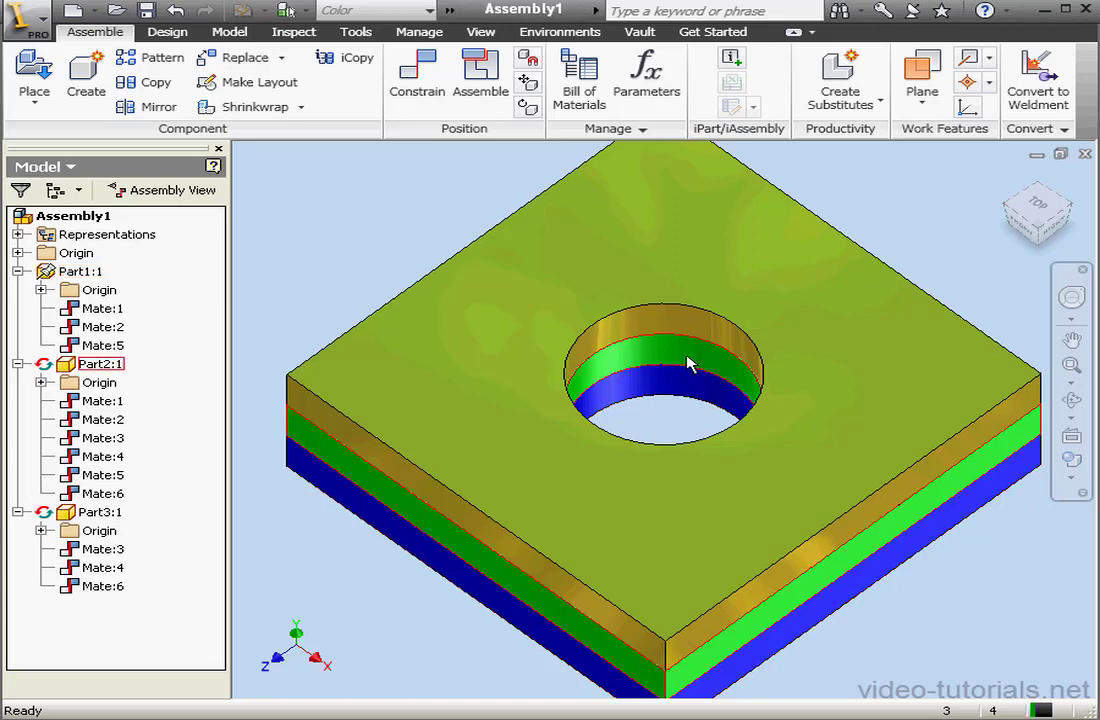
# - Inspect the hole through all three plates, now matching the widened 0.75 in top hole
pyautogui.moveTo(682, 364)
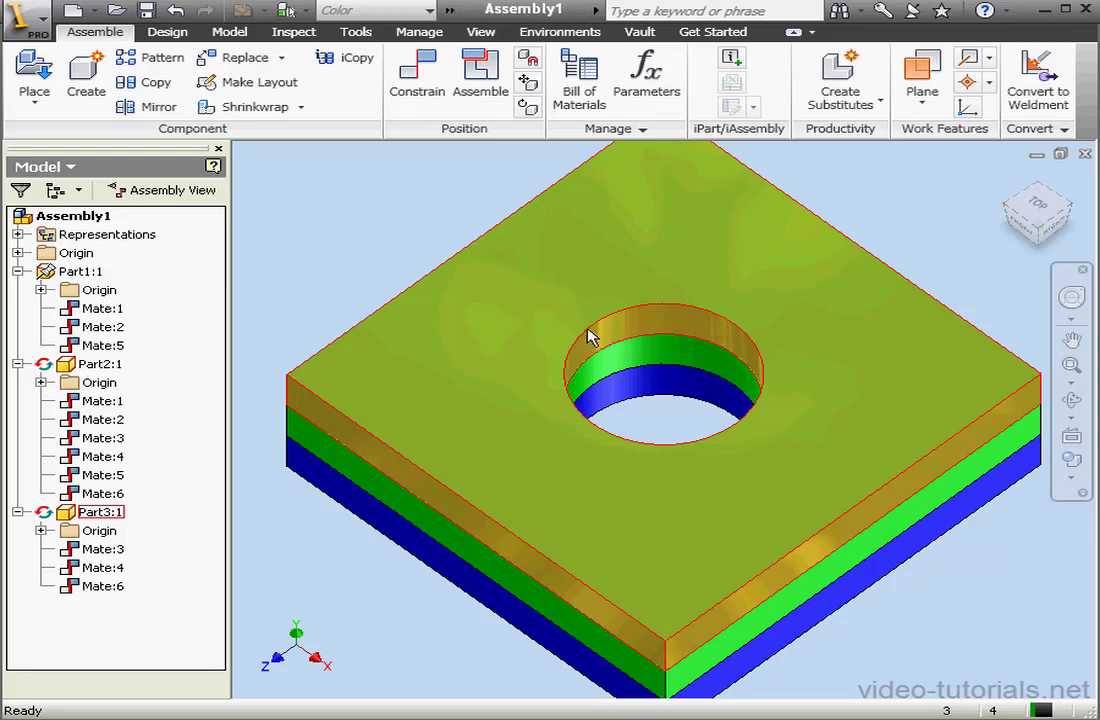
# - Delete the Mate:5 and Mate:6 constraints and start placing a new assembly constraint
pyautogui.rightClick(108, 346)
pyautogui.click(172, 389)
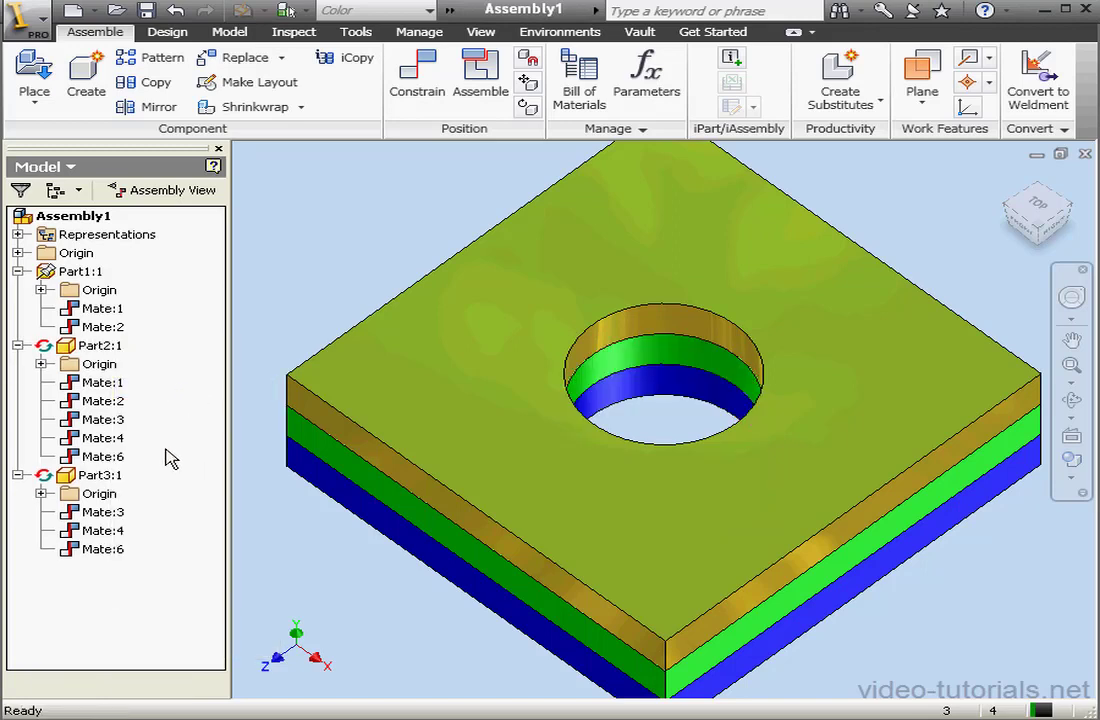
pyautogui.rightClick(121, 458)
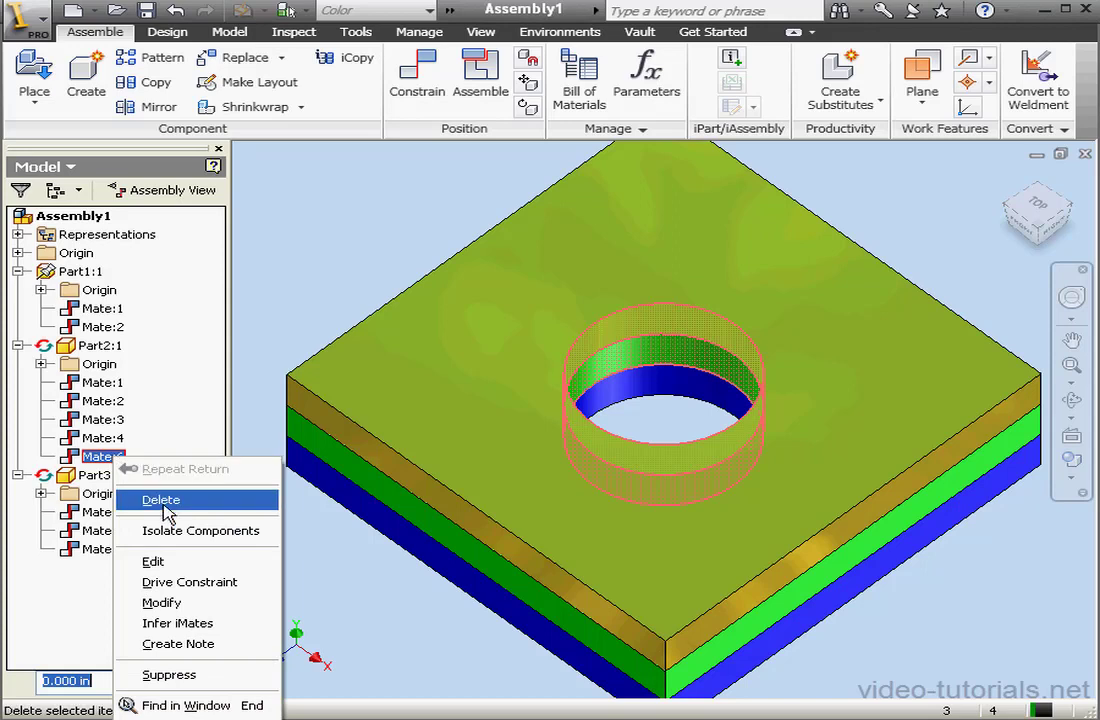
pyautogui.click(165, 502)
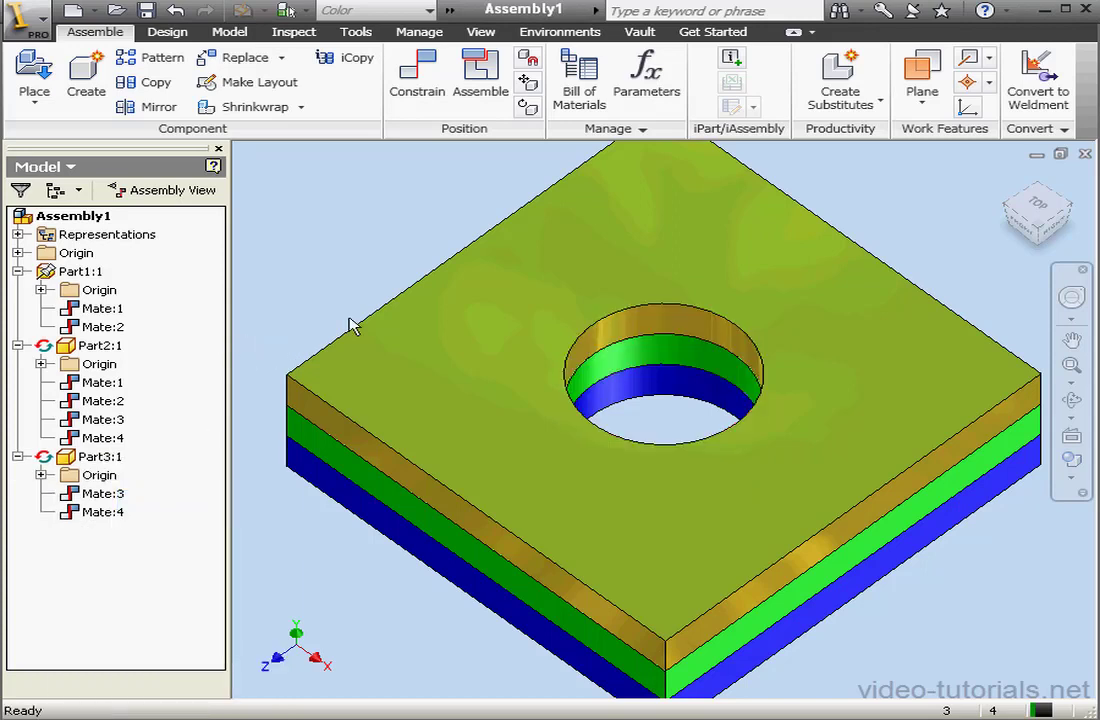
pyautogui.click(425, 75)
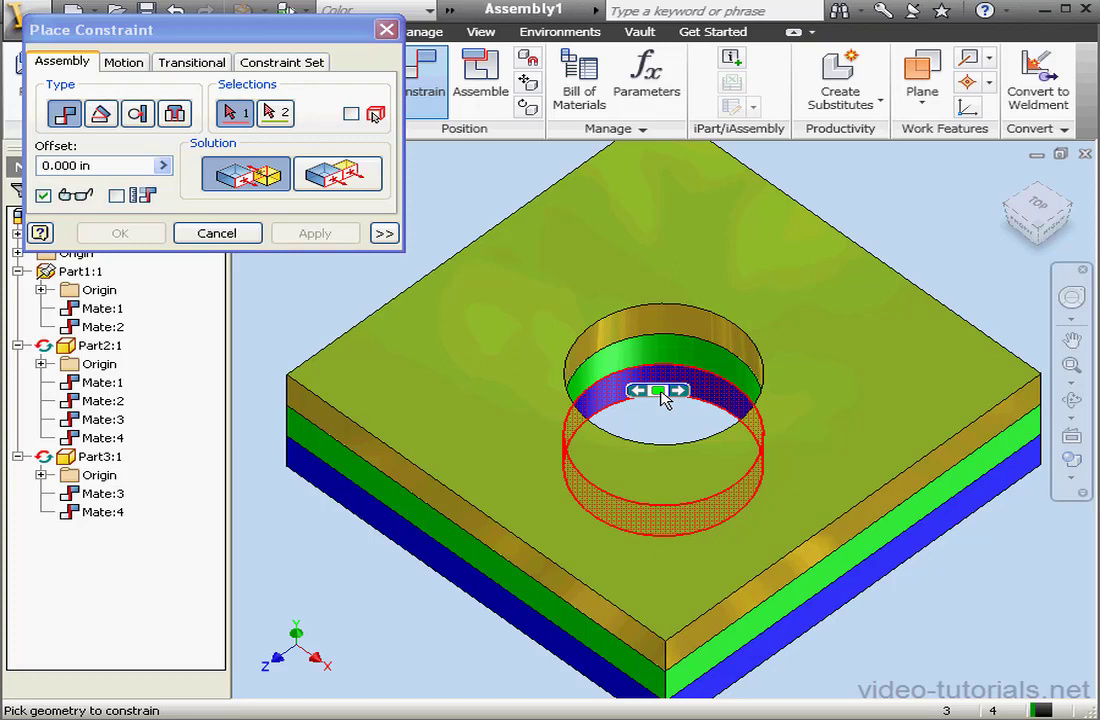
# - Mate each lower plate's hole face to the top plate's hole face, creating Mate:5 and Mate:6
pyautogui.click(662, 395)
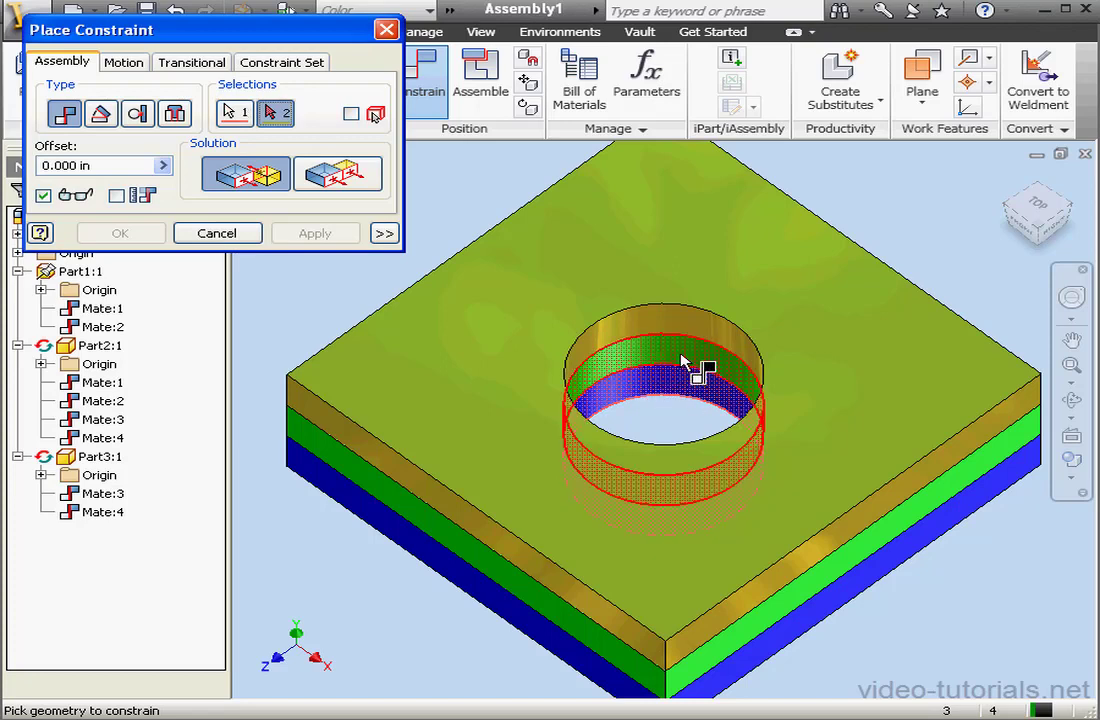
pyautogui.click(684, 361)
pyautogui.click(310, 234)
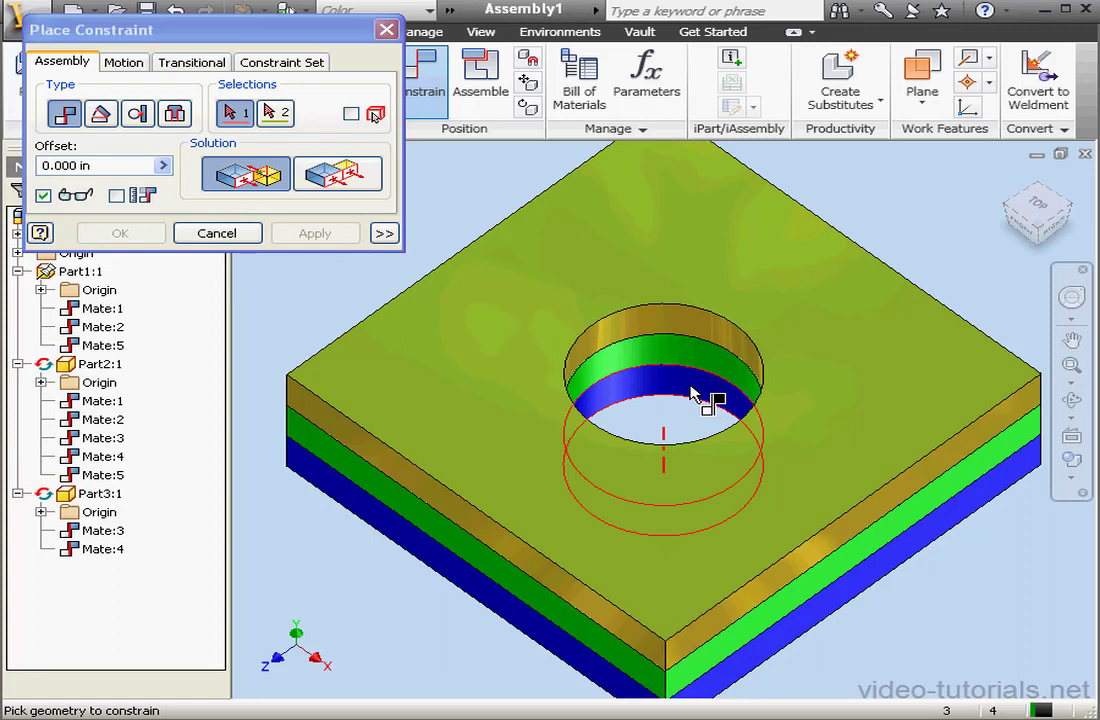
pyautogui.moveTo(704, 397)
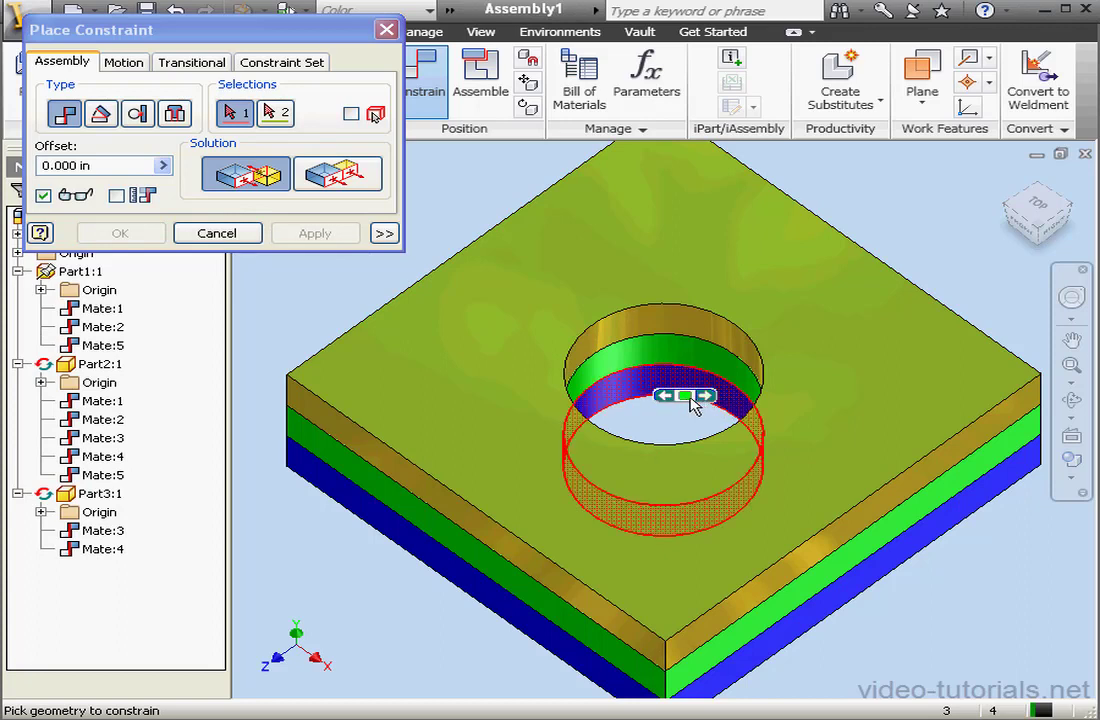
pyautogui.click(700, 400)
pyautogui.click(702, 324)
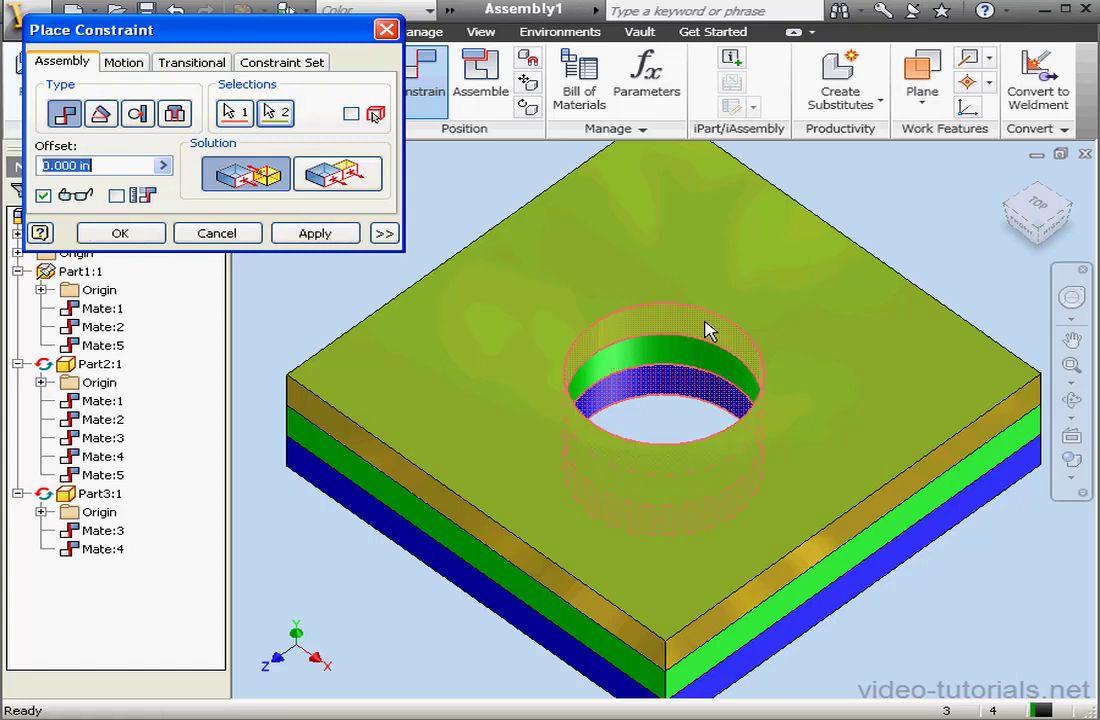
pyautogui.click(331, 238)
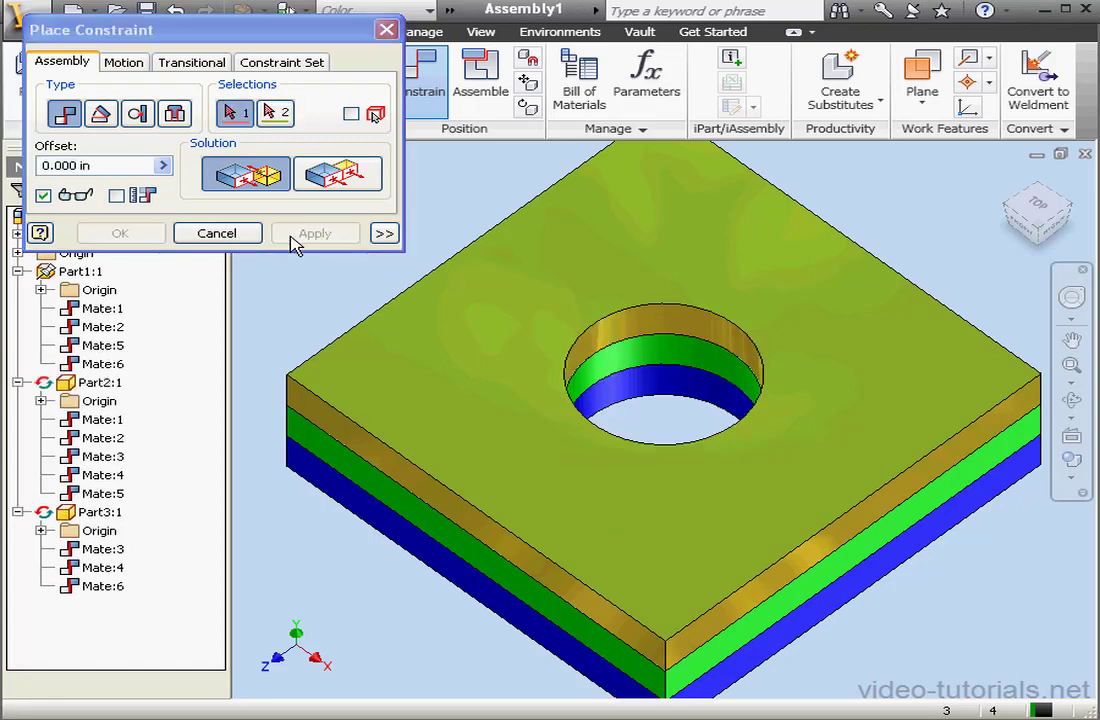
pyautogui.click(216, 233)
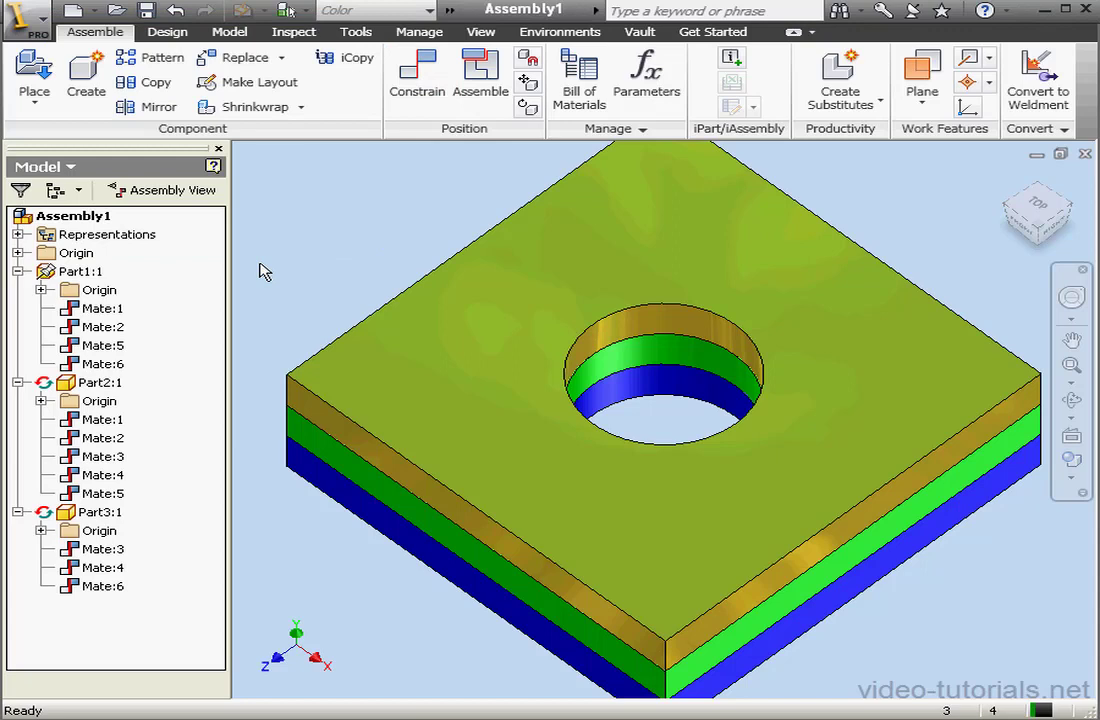
# - Switch the browser to Modeling View and edit Sketch2 under Part1's Extrusion2
pyautogui.click(180, 189)
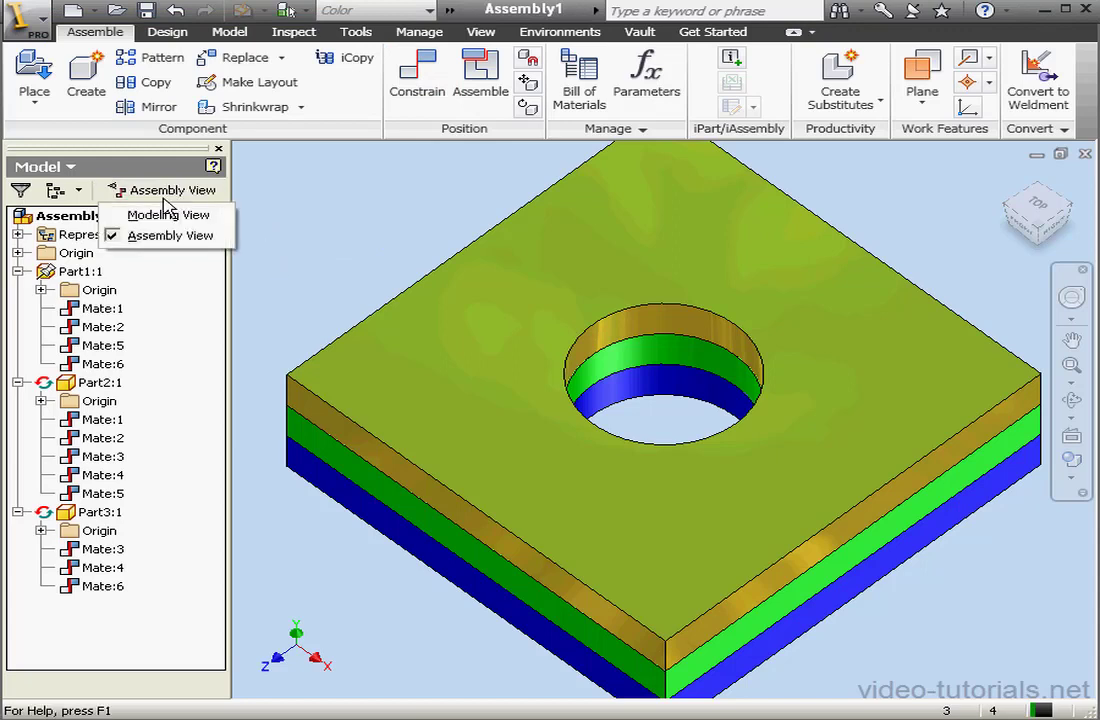
pyautogui.click(162, 213)
pyautogui.click(40, 364)
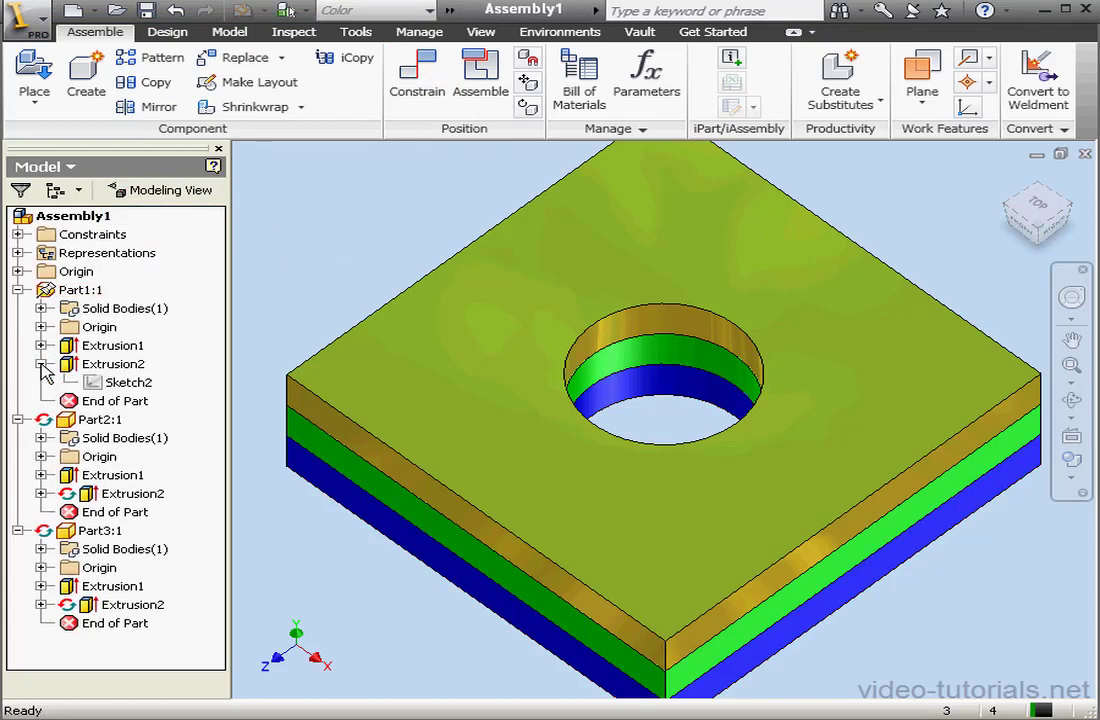
pyautogui.click(108, 382)
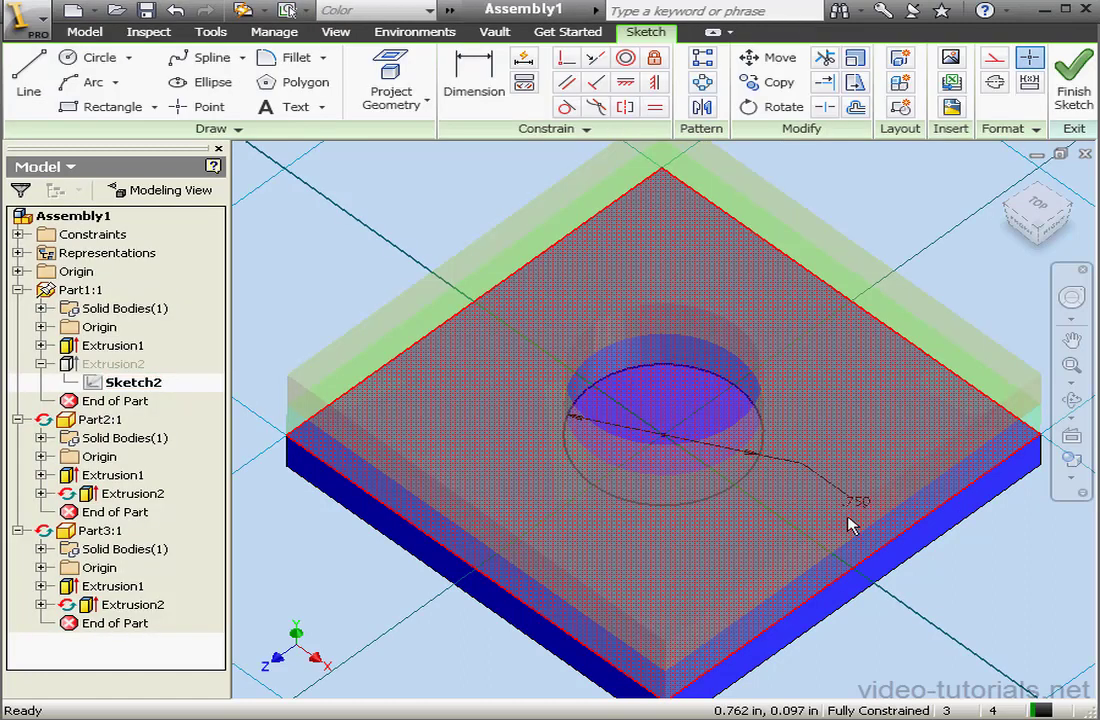
pyautogui.doubleClick(858, 504)
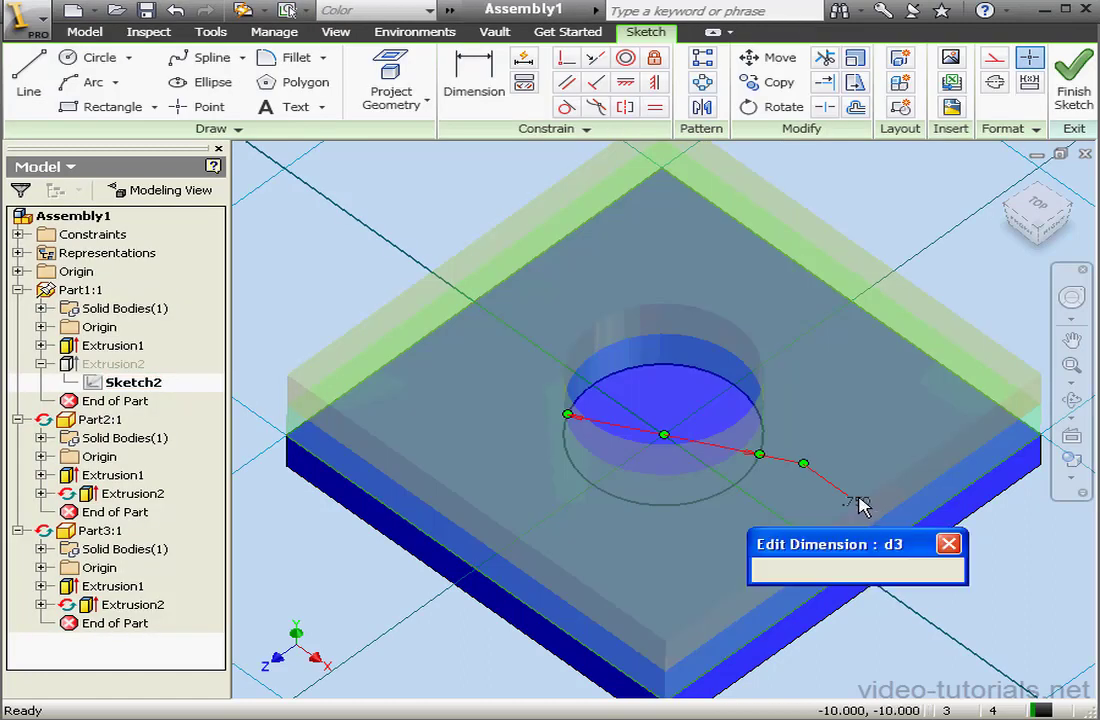
# - Change the hole diameter from 0.75 in to 0.5 in, finish the sketch, and return to the assembly
pyautogui.click(783, 571)
pyautogui.press('BackSpace')
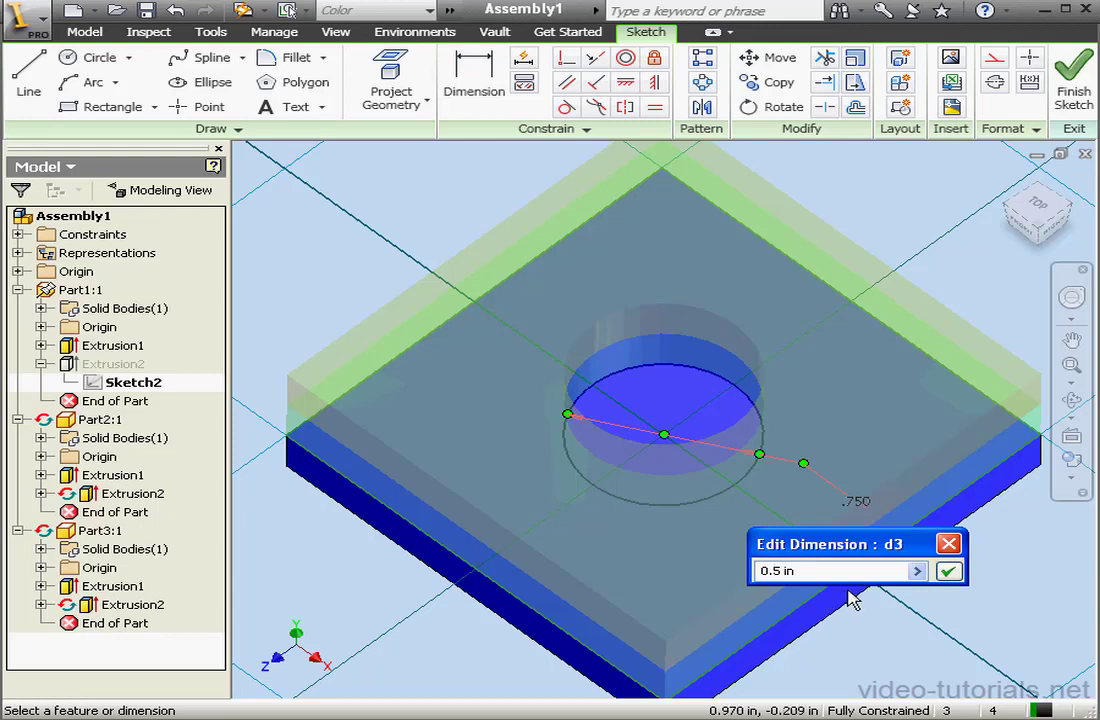
pyautogui.click(949, 572)
pyautogui.click(1073, 70)
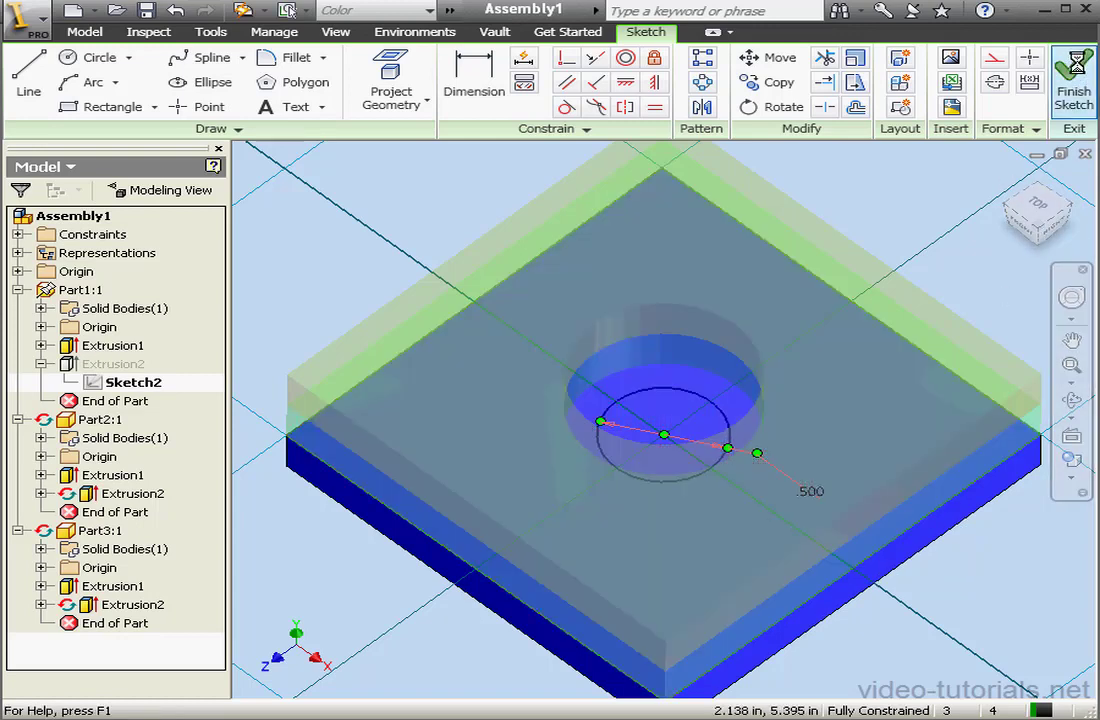
pyautogui.click(1034, 86)
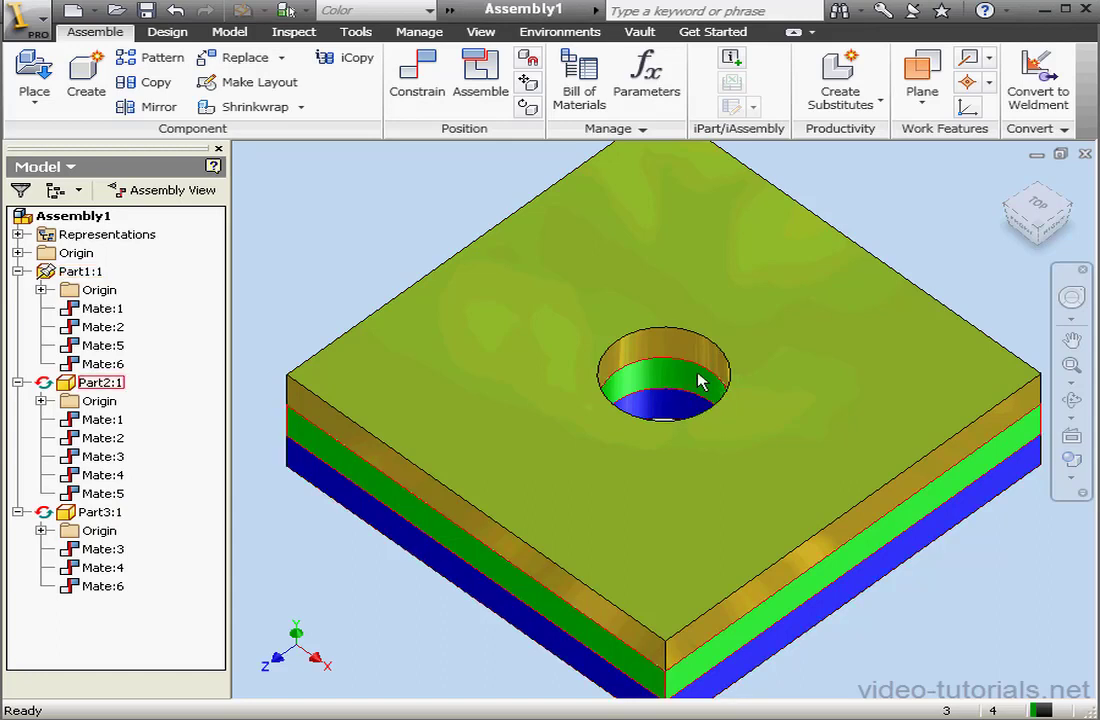
# - Check that the 0.5 in hole now runs through the olive, green and blue plates
pyautogui.moveTo(668, 398)
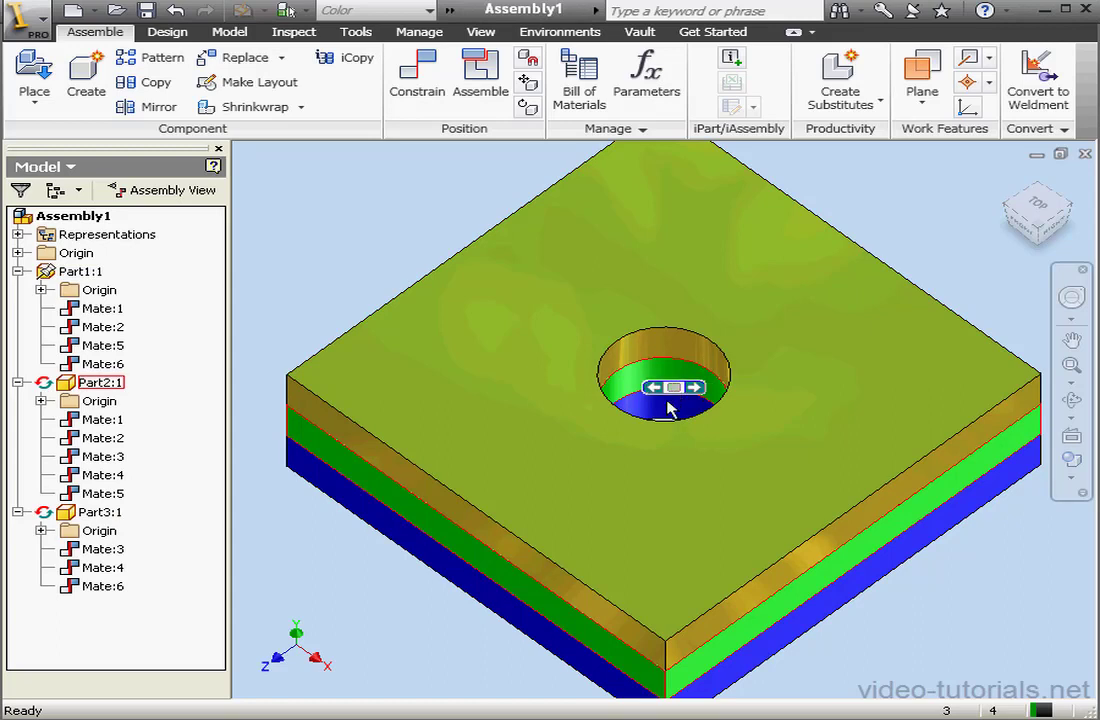